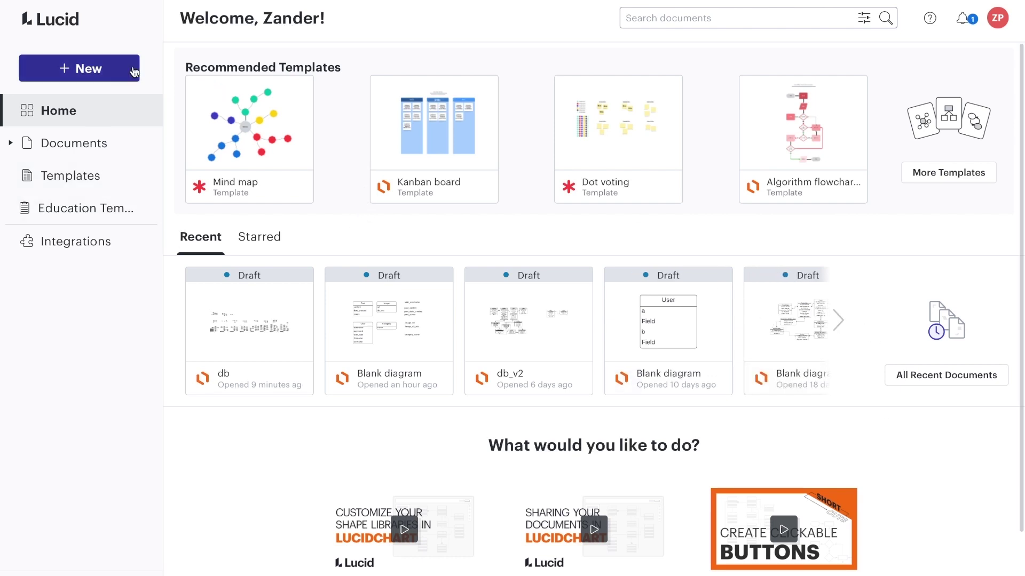
pyautogui.click(80, 68)
pyautogui.moveTo(104, 95)
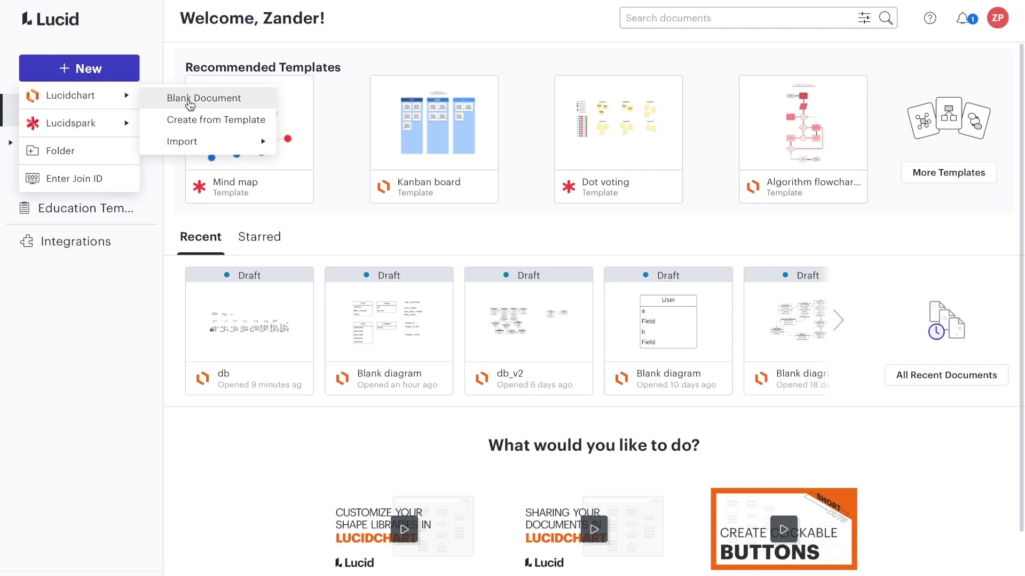
pyautogui.click(103, 327)
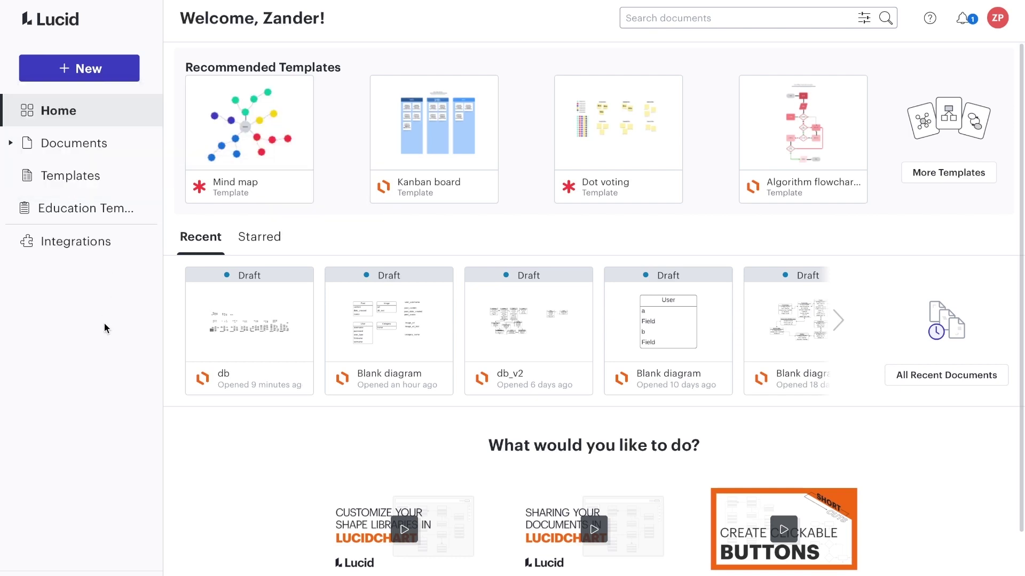
# Open the My Documents list and look at the options for creating a new item there.
pyautogui.click(11, 143)
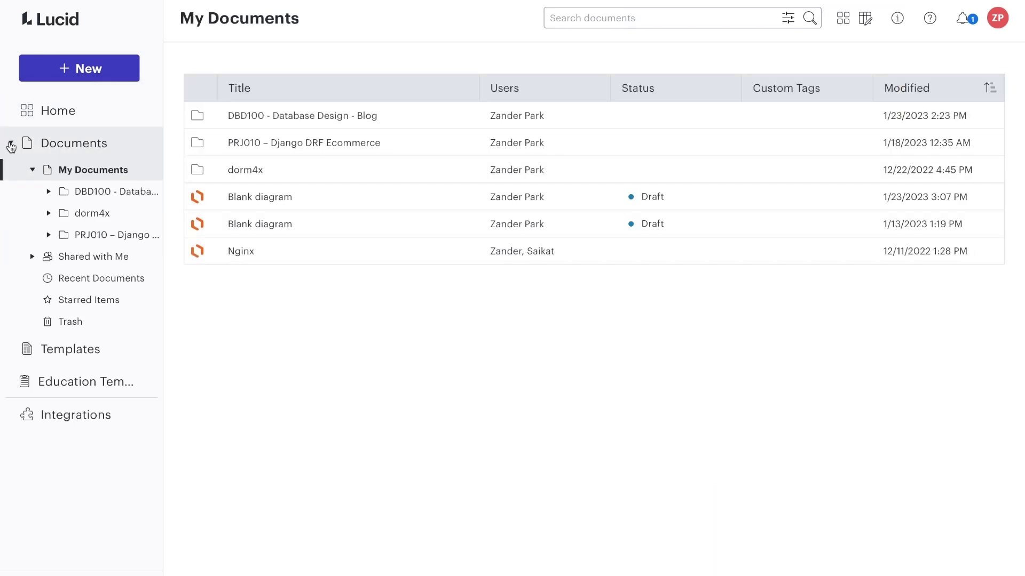
pyautogui.rightClick(266, 302)
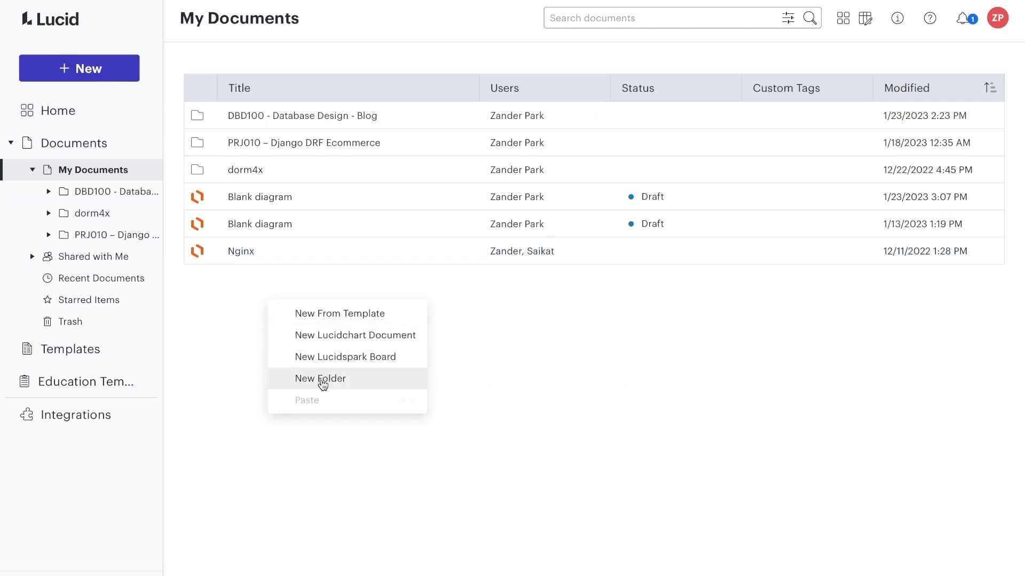
pyautogui.click(33, 169)
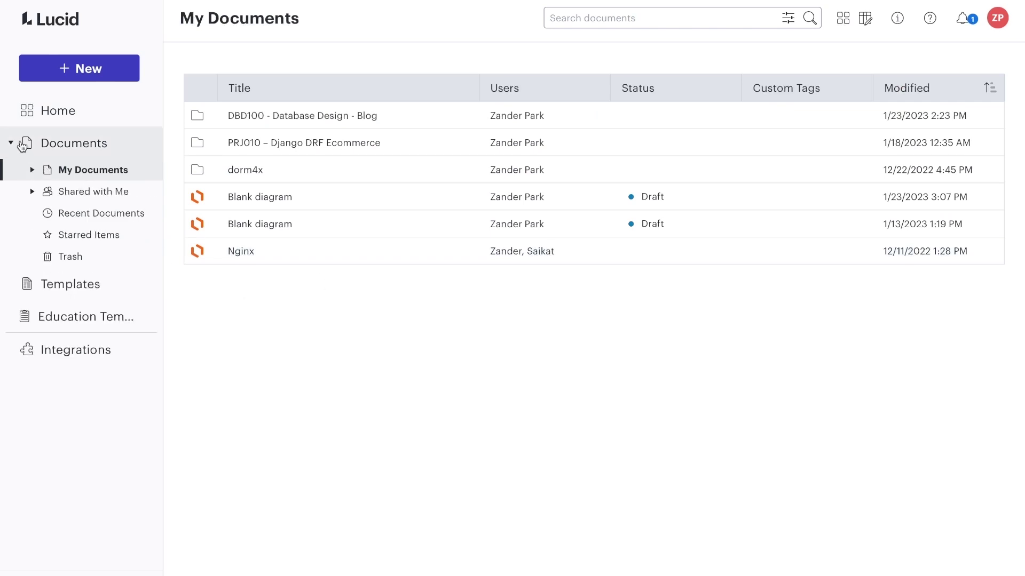
pyautogui.click(12, 144)
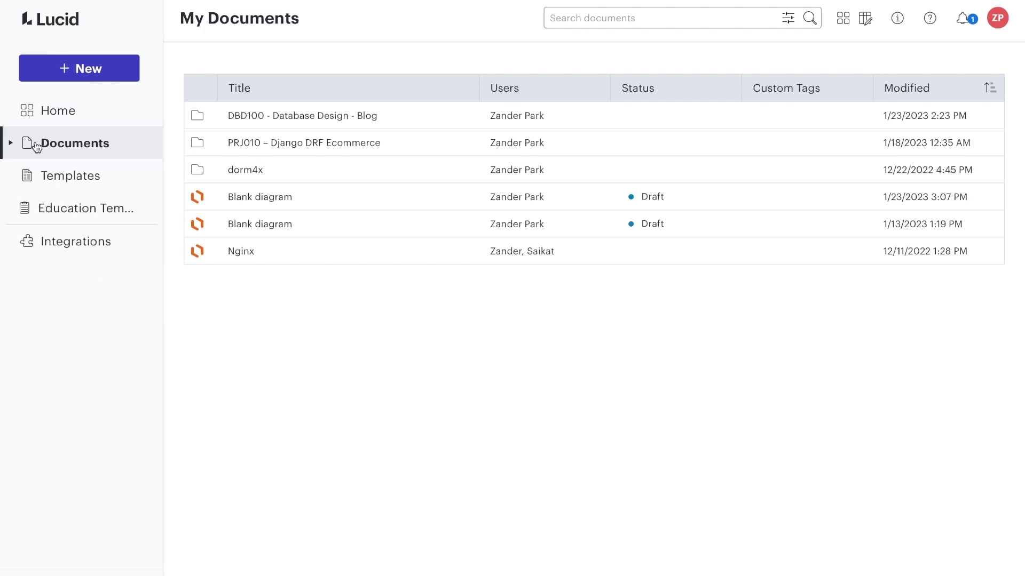
# Create a new blank Lucidchart document.
pyautogui.click(84, 77)
pyautogui.moveTo(84, 96)
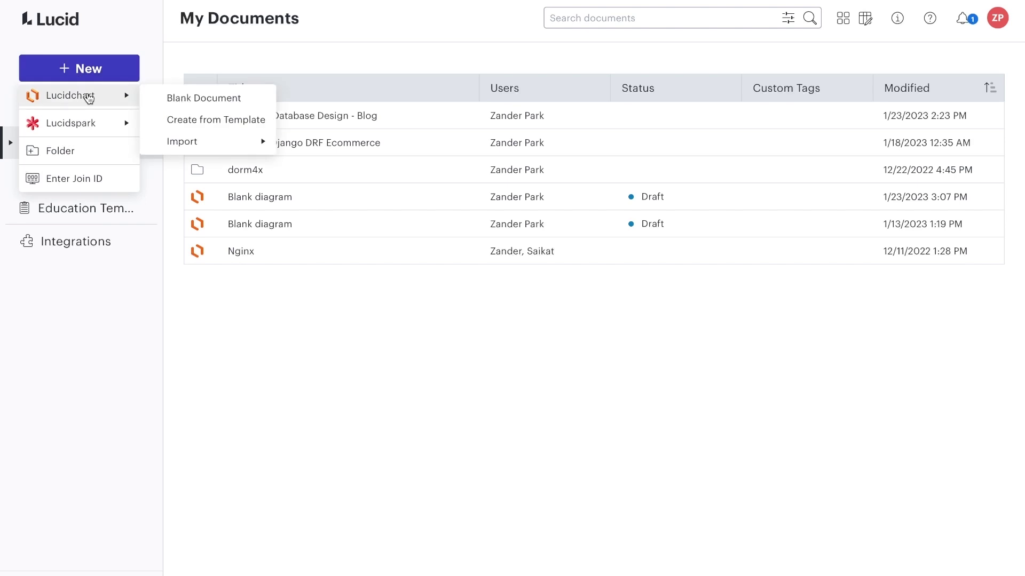
pyautogui.click(203, 98)
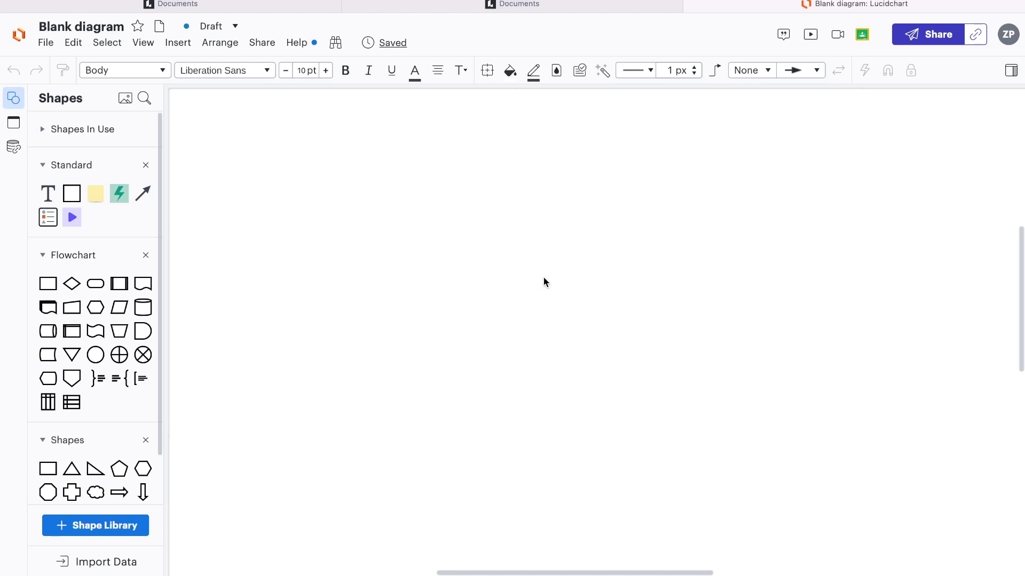
# Save the blank diagram under the document name ERD.
pyautogui.click(45, 43)
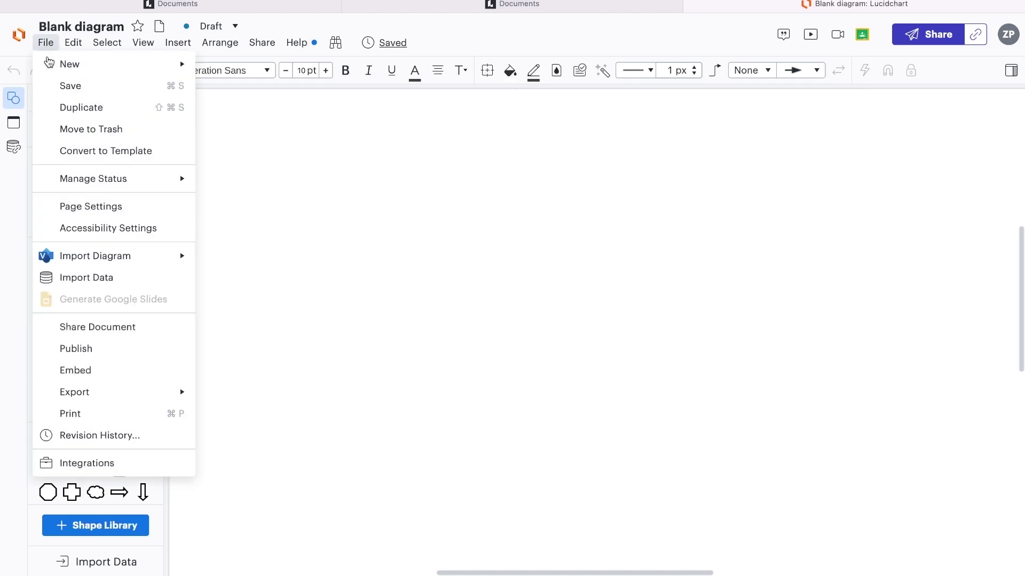
pyautogui.click(68, 86)
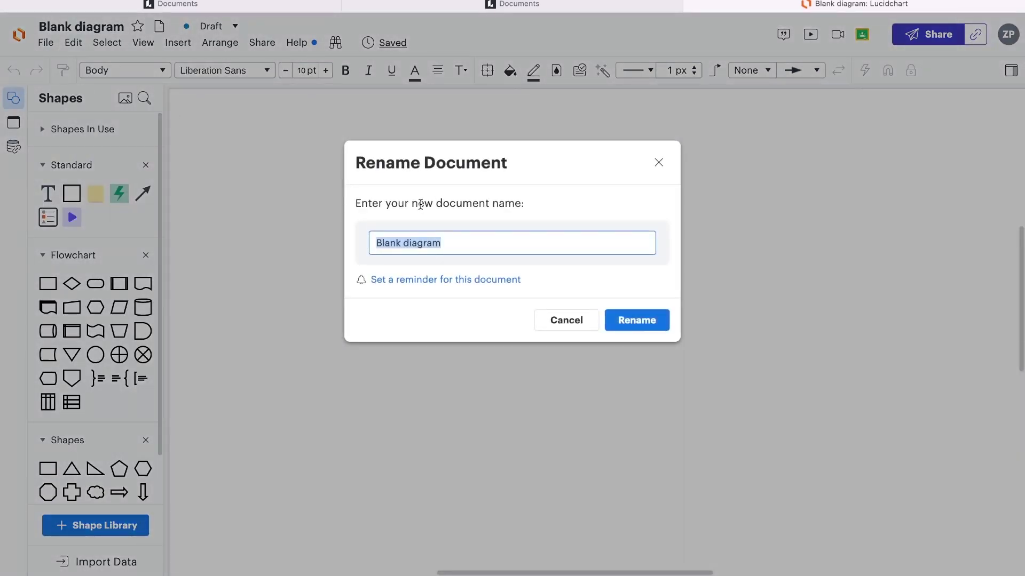
pyautogui.write('ERD')
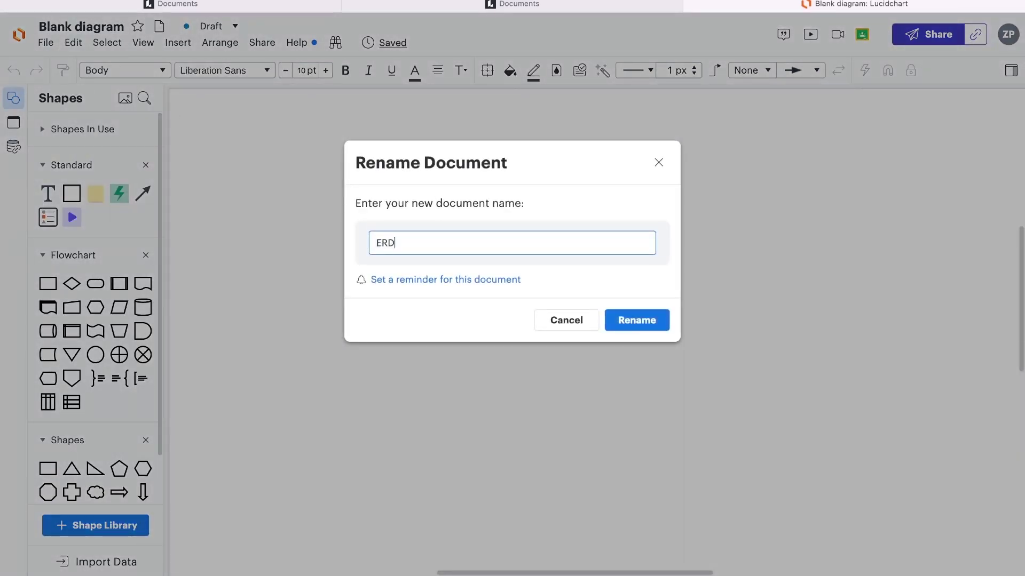
pyautogui.click(643, 323)
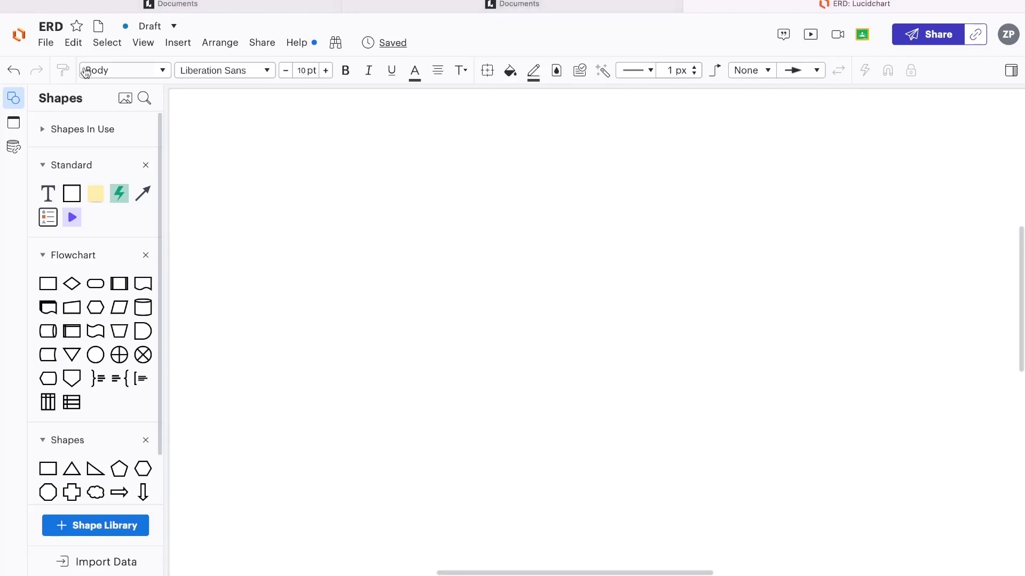
# Check the ERD document in the My Documents list, return to the diagram and close the extra documents page.
pyautogui.click(18, 36)
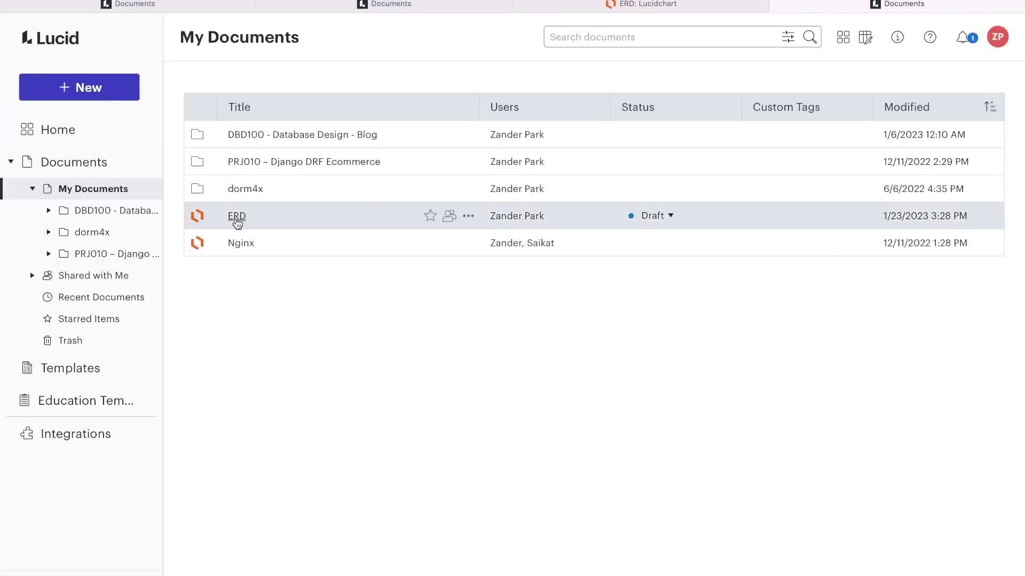
pyautogui.rightClick(240, 281)
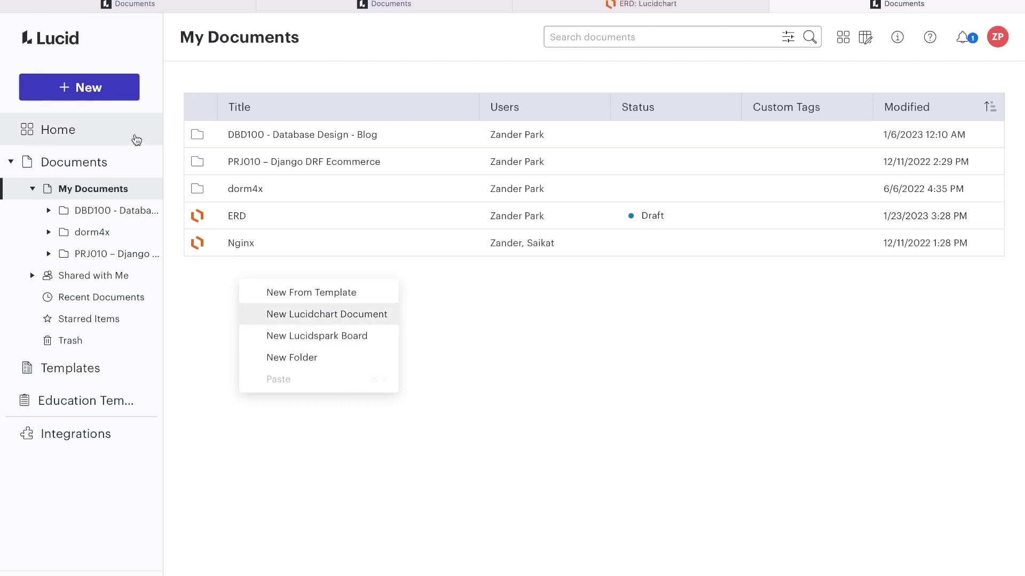
pyautogui.click(101, 90)
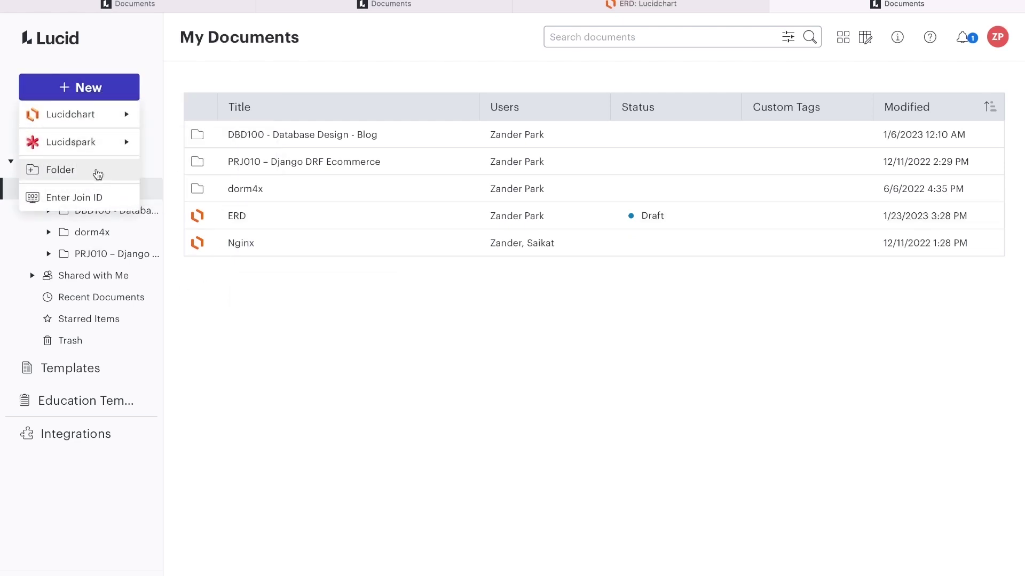
pyautogui.click(16, 197)
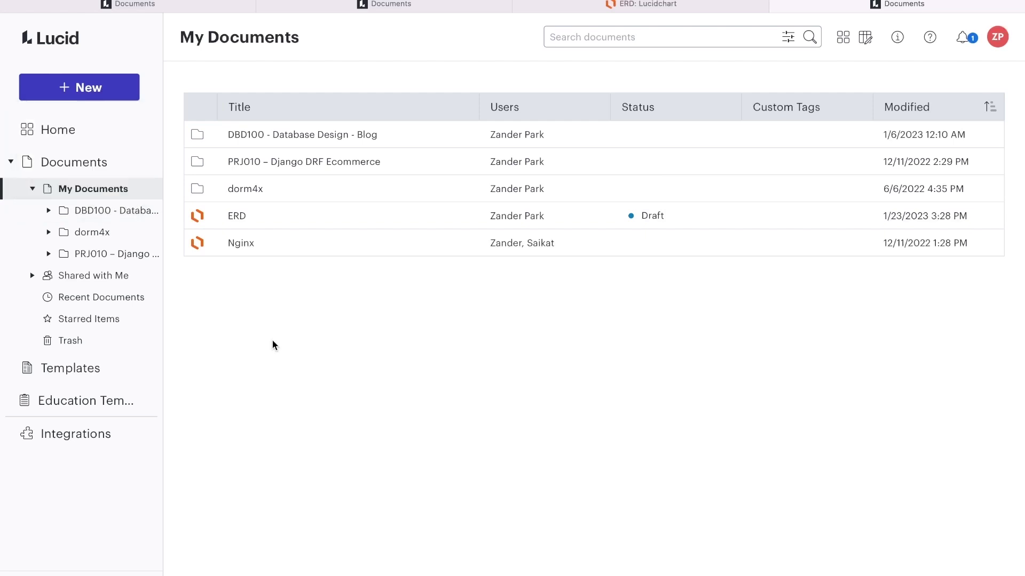
pyautogui.click(685, 12)
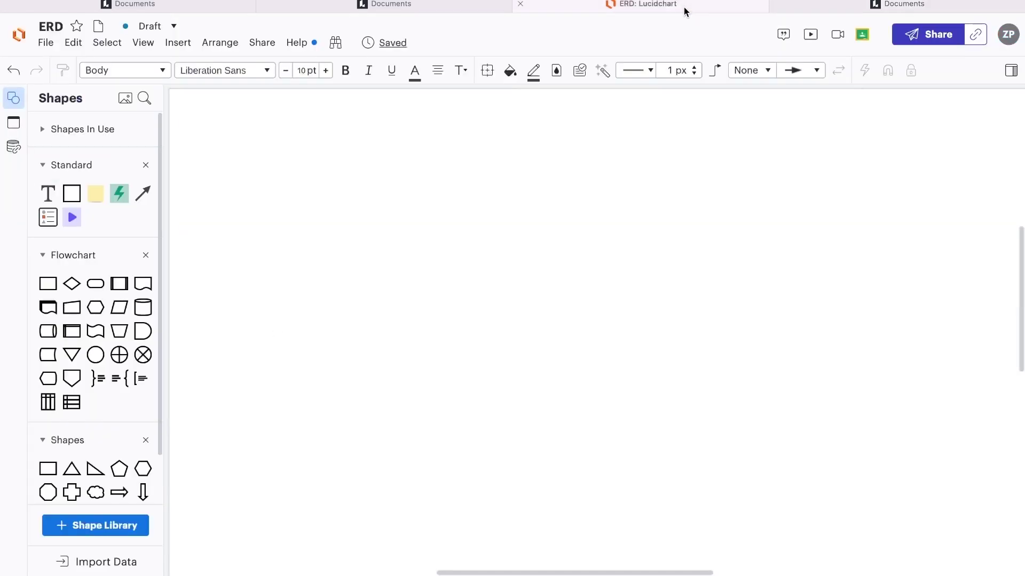
pyautogui.click(776, 4)
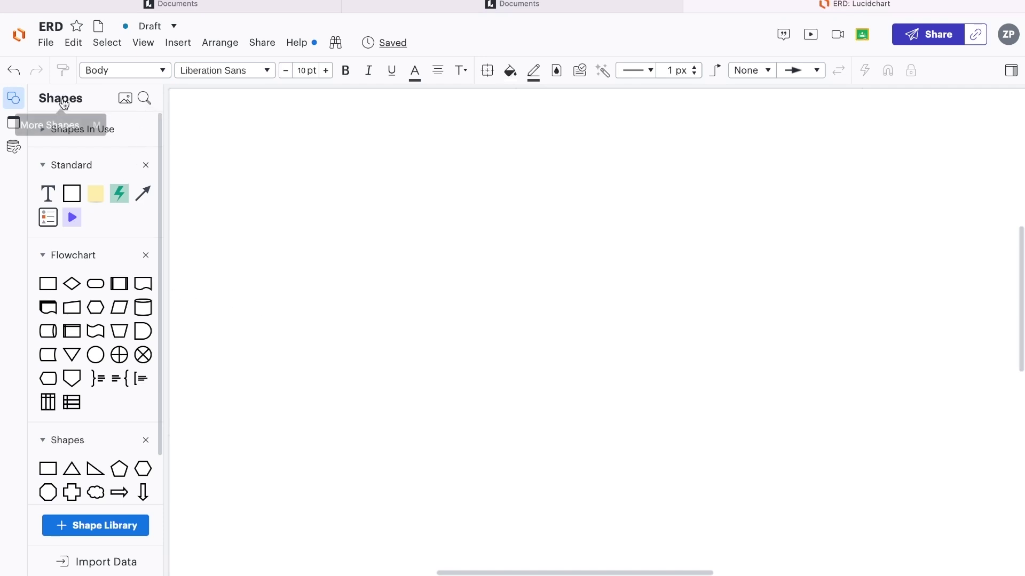
# Search the shape library for erd and look through the matching entity relationship shapes.
pyautogui.click(144, 98)
pyautogui.write('erd')
pyautogui.press('Return')
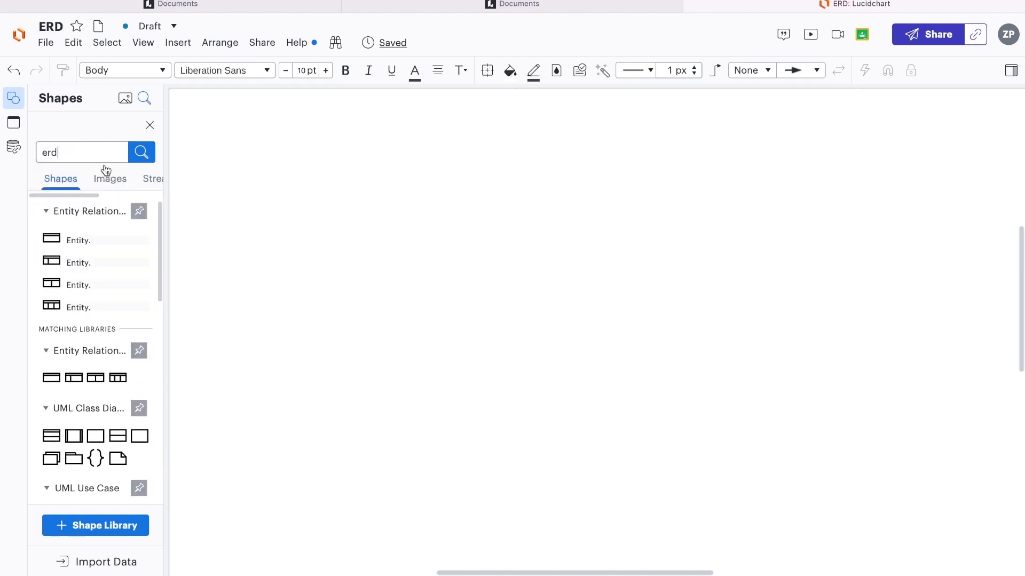
pyautogui.scroll(-5, 94, 243)
pyautogui.scroll(5, 99, 256)
# Place the entity shape with a single column of three fields near the middle of the canvas.
pyautogui.moveTo(74, 278)
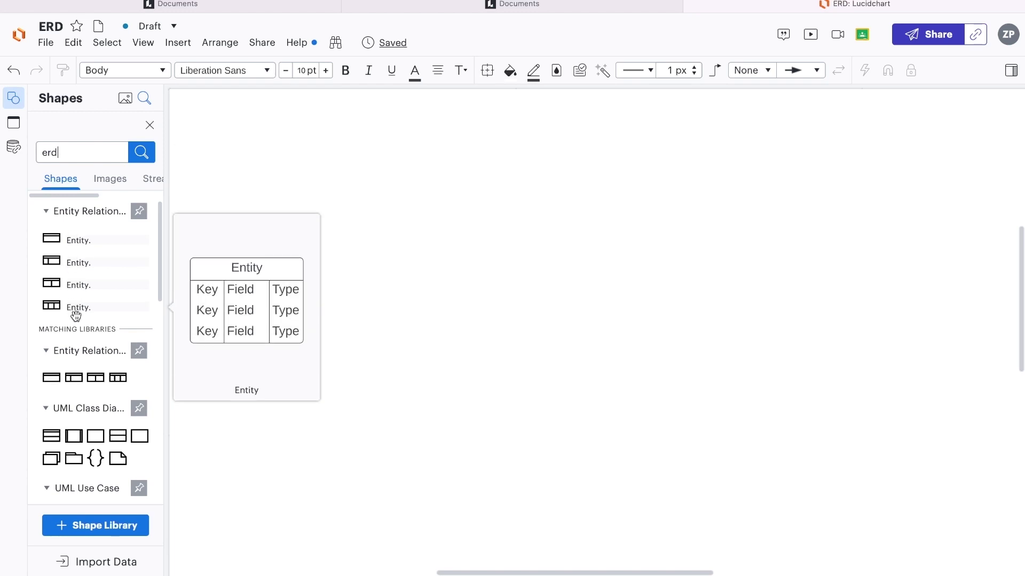
pyautogui.moveTo(74, 238); pyautogui.dragTo(557, 276)
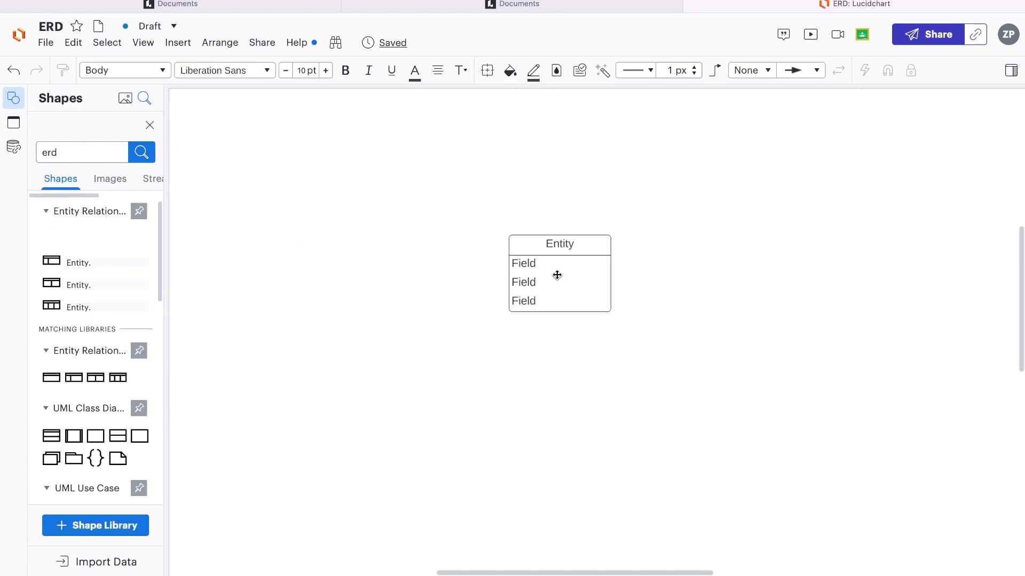
pyautogui.scroll(3, 435, 223)
pyautogui.scroll(5, 408, 253)
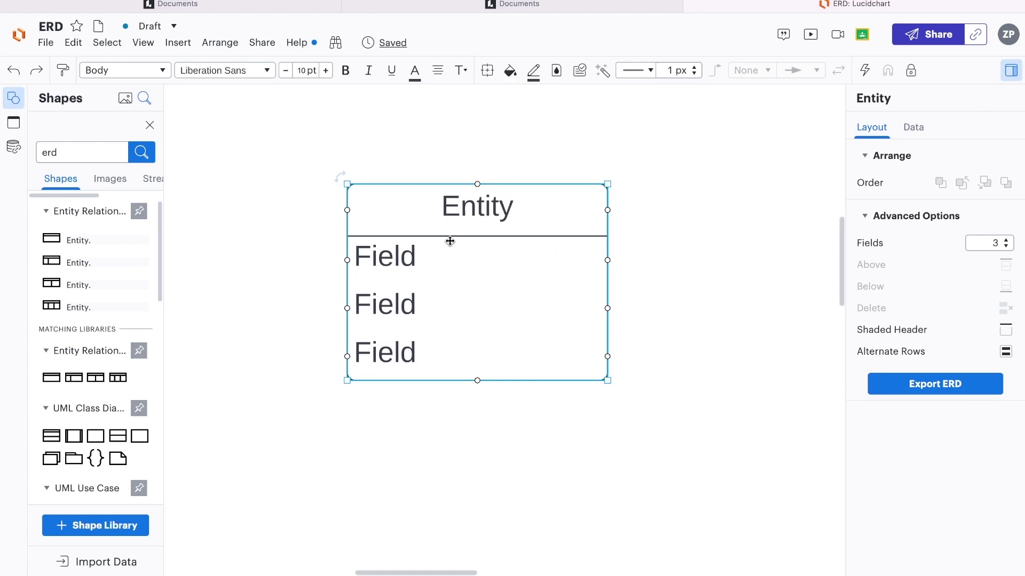
pyautogui.scroll(-4, 452, 246)
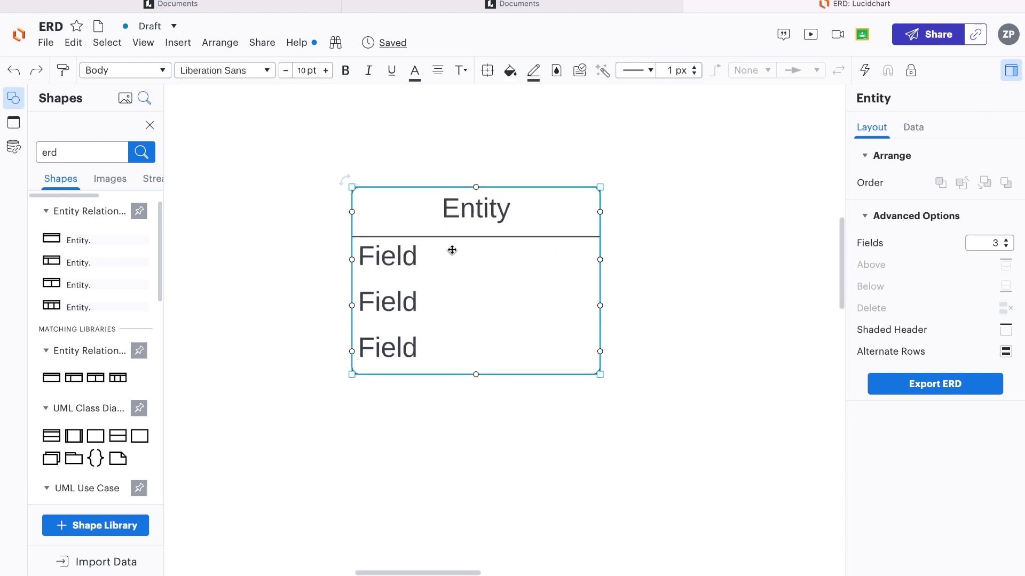
pyautogui.scroll(2, 450, 253)
pyautogui.scroll(2, 452, 253)
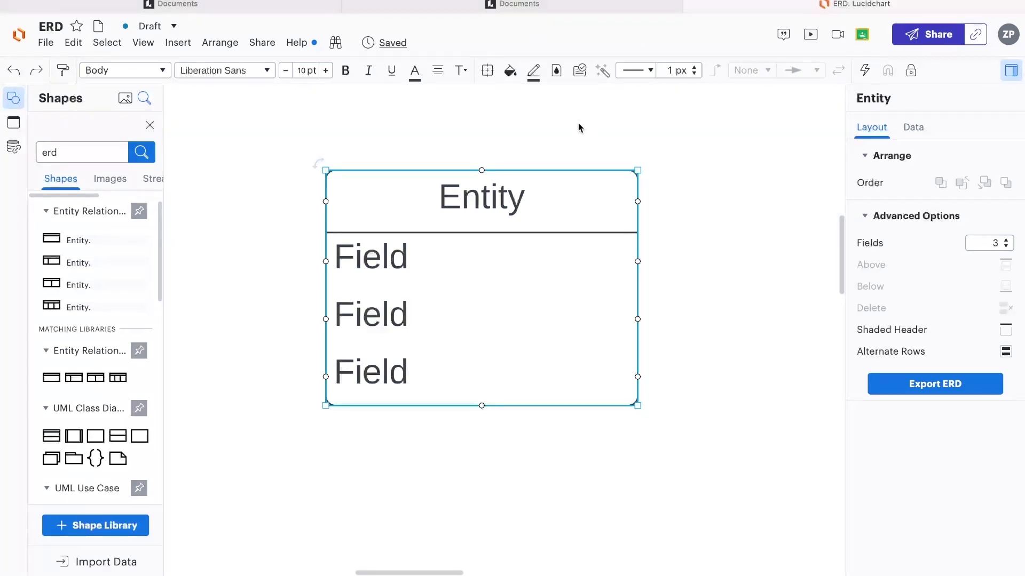
# Title the entity Person and name its first field Firstname.
pyautogui.doubleClick(522, 194)
pyautogui.write('Person')
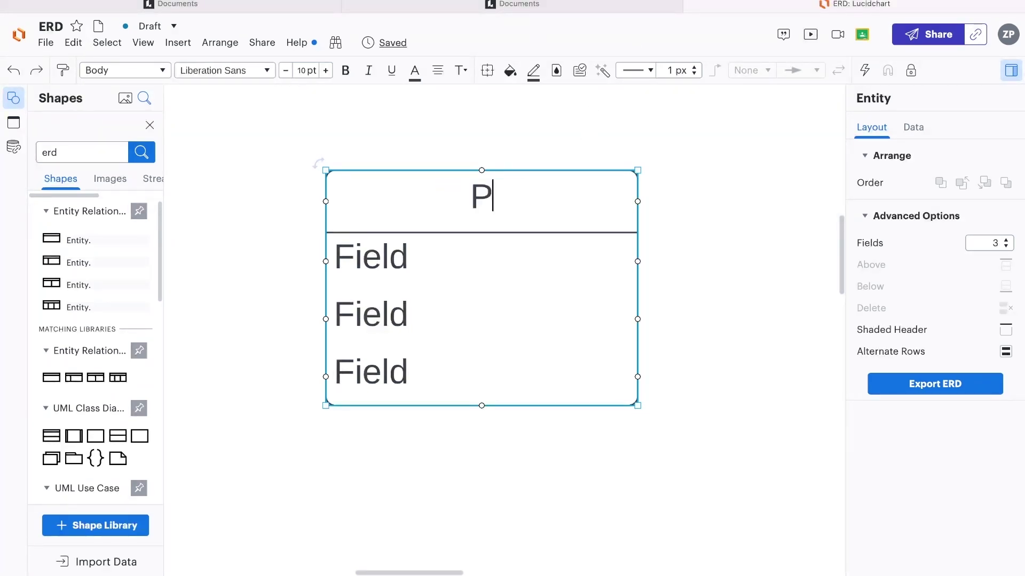
pyautogui.doubleClick(401, 267)
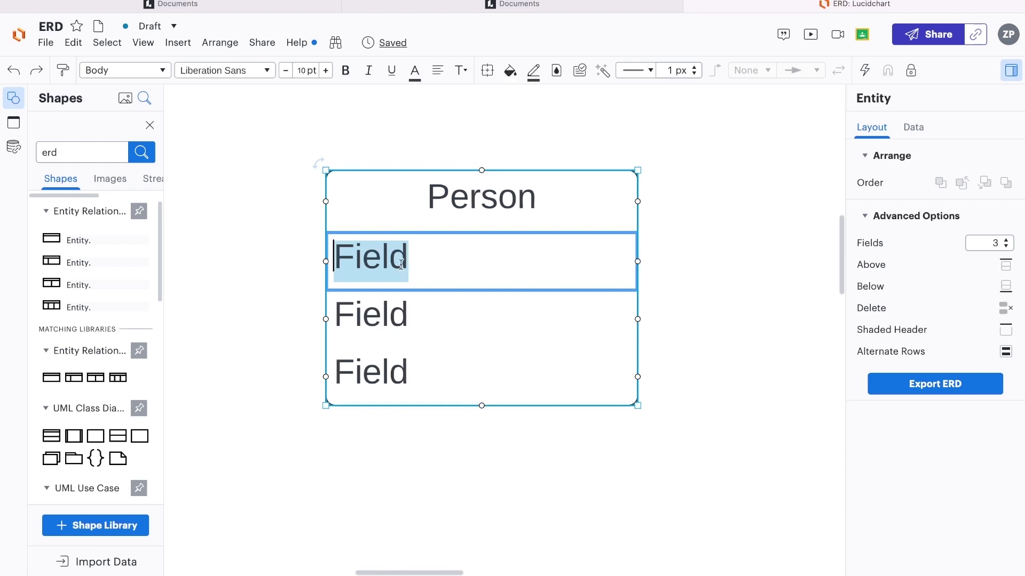
pyautogui.write('Firstname')
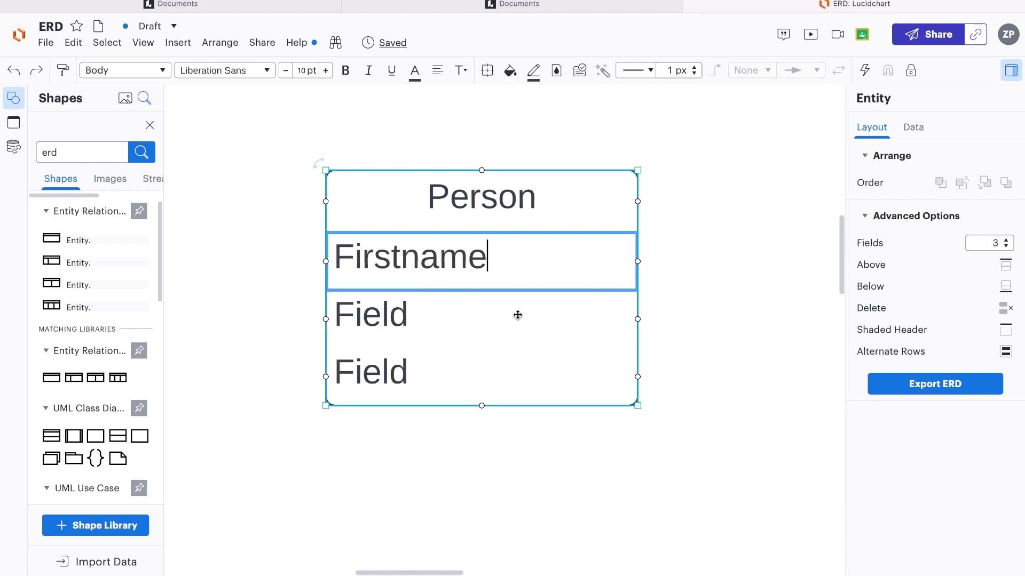
pyautogui.click(656, 293)
pyautogui.click(555, 264)
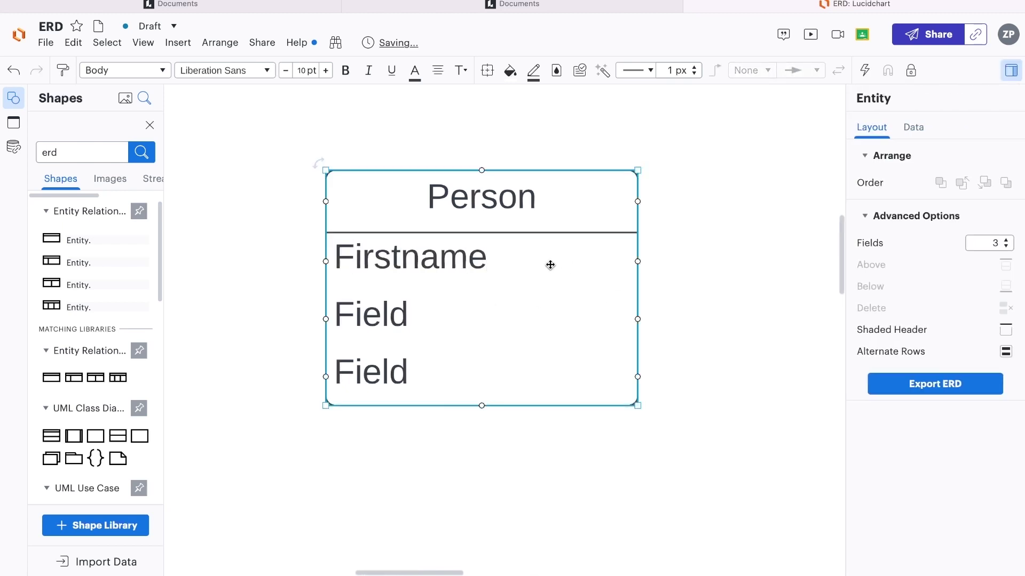
pyautogui.click(1005, 246)
pyautogui.click(1006, 240)
pyautogui.click(437, 310)
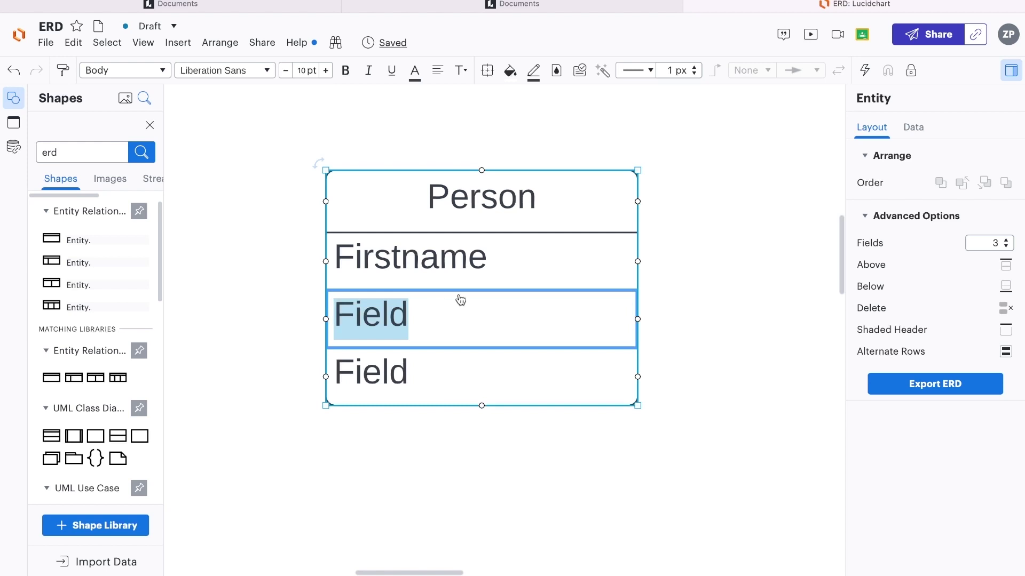
pyautogui.click(648, 286)
pyautogui.click(551, 302)
pyautogui.click(528, 313)
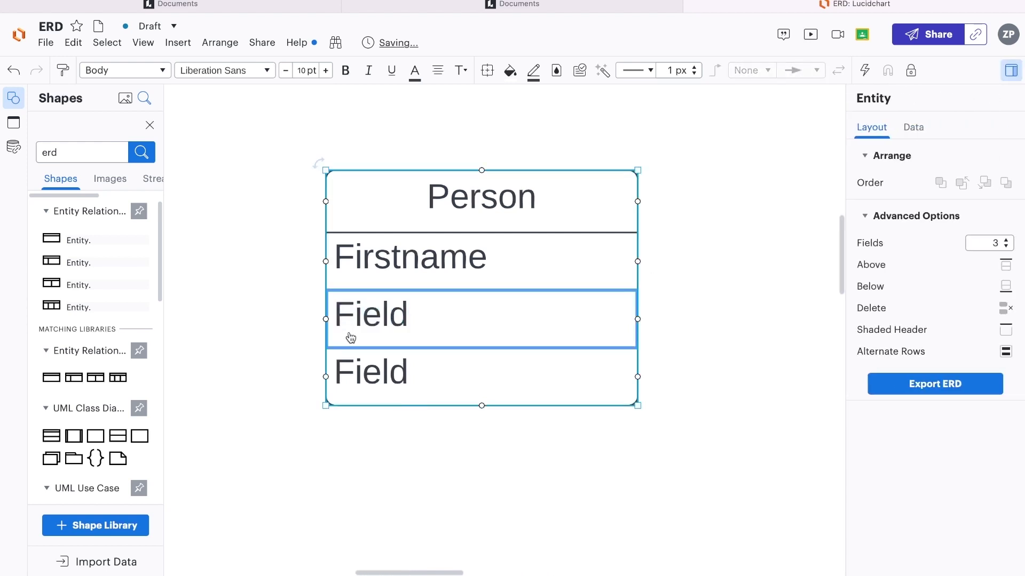
pyautogui.rightClick(430, 322)
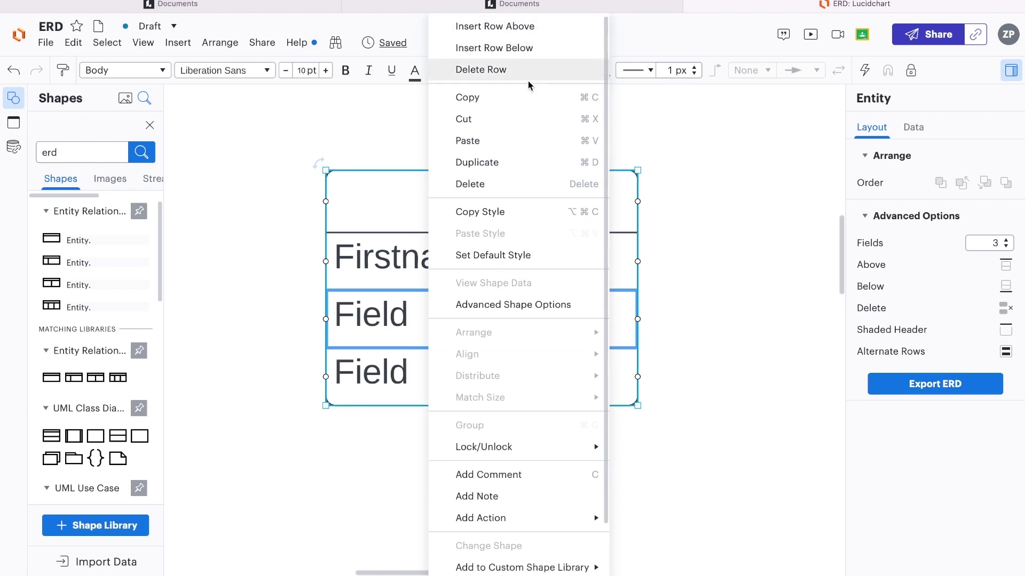
pyautogui.click(708, 242)
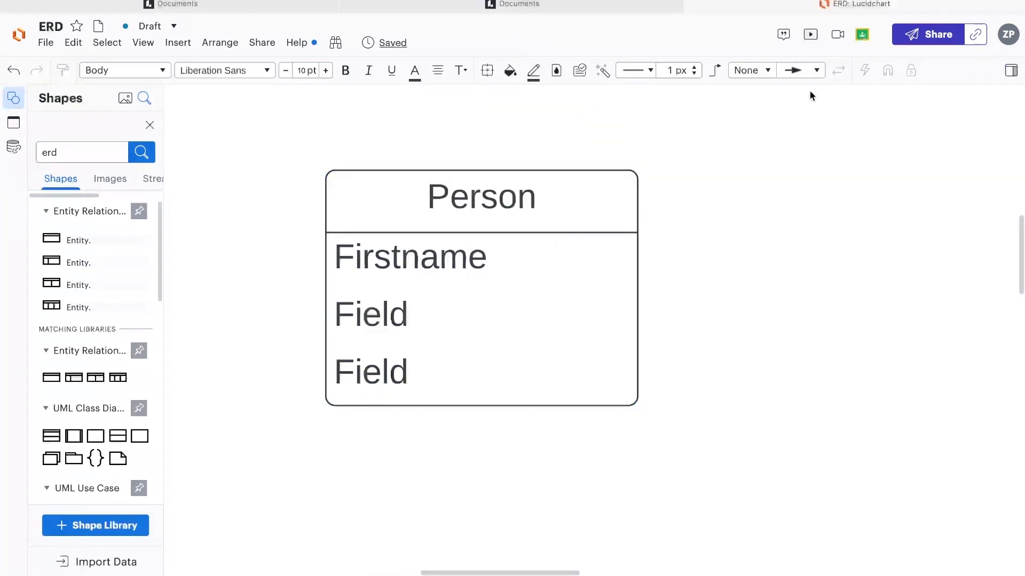
# Narrow the Person entity to about four fifths of its width, keeping its height.
pyautogui.moveTo(303, 142); pyautogui.dragTo(678, 436)
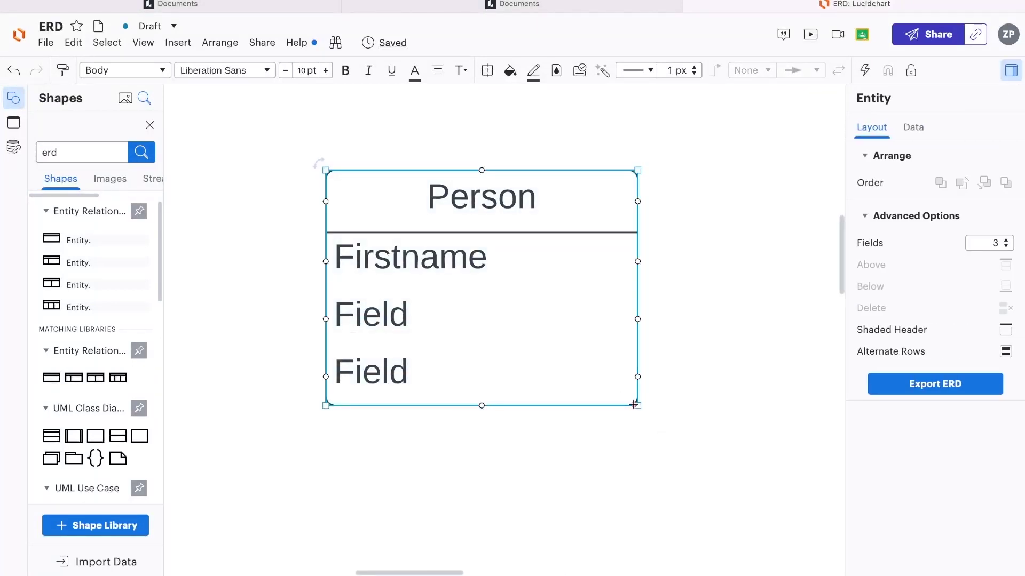
pyautogui.moveTo(636, 405); pyautogui.dragTo(576, 389)
pyautogui.click(649, 337)
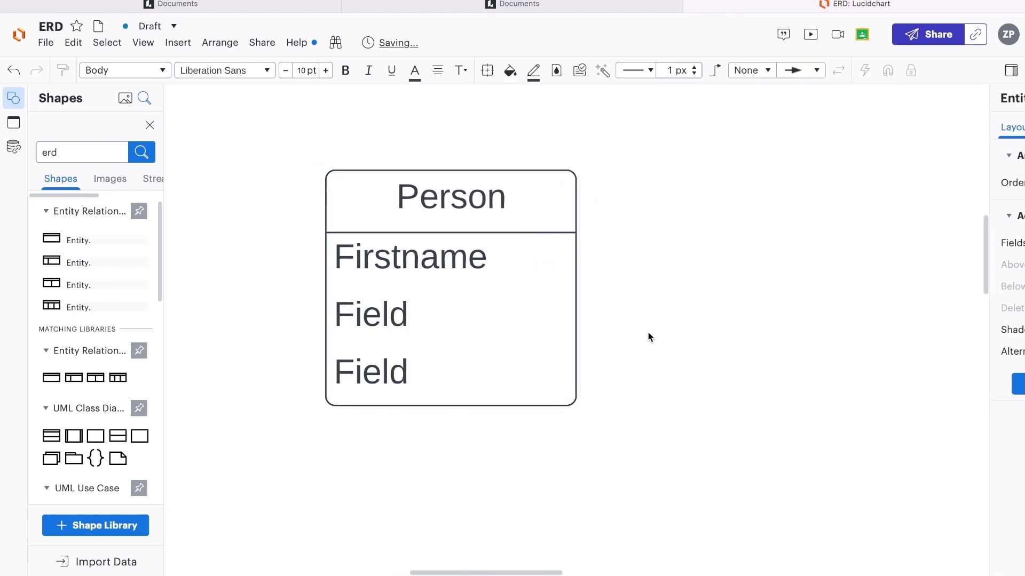
pyautogui.scroll(-5, 609, 320)
pyautogui.scroll(5, 638, 327)
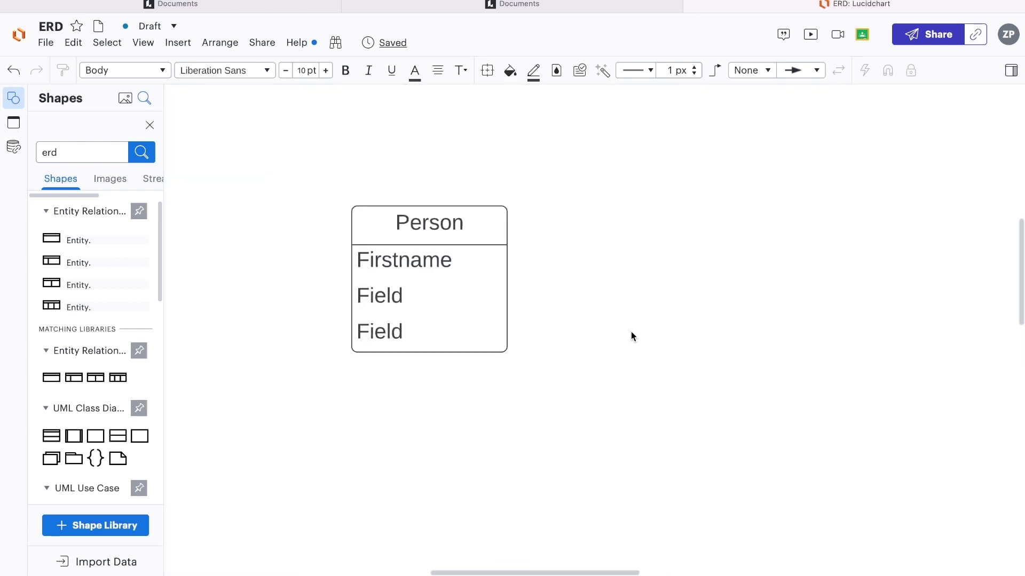
# Duplicate the Person entity to its right and shift the original a little further left to leave space between them.
pyautogui.moveTo(297, 171); pyautogui.dragTo(553, 409)
pyautogui.keyDown('alt'); pyautogui.moveTo(417, 243); pyautogui.dragTo(668, 243); pyautogui.keyUp('alt')
pyautogui.moveTo(433, 243); pyautogui.dragTo(377, 241)
# Title the duplicated entity Car and name its first field Type.
pyautogui.doubleClick(645, 221)
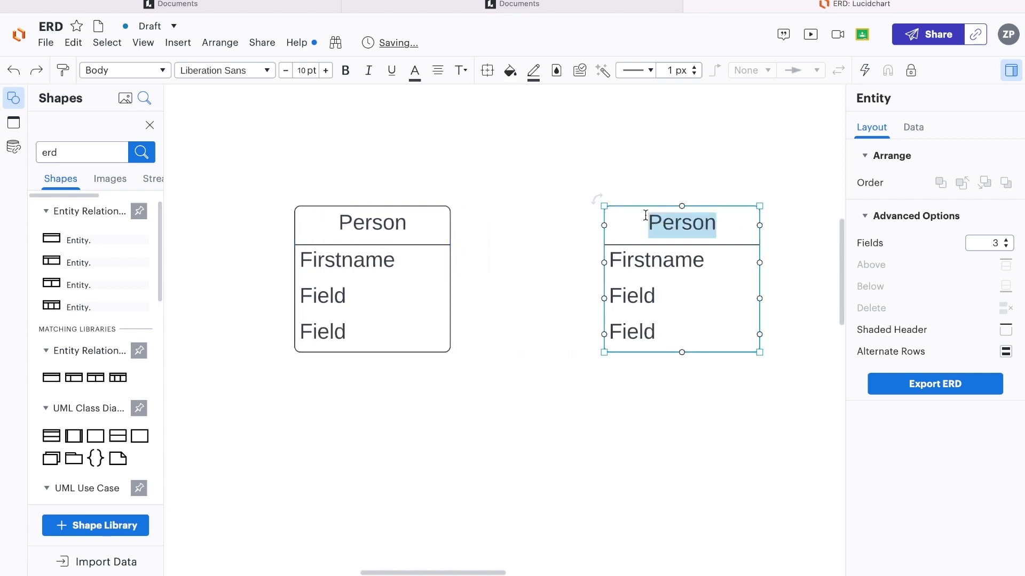
pyautogui.write('Car')
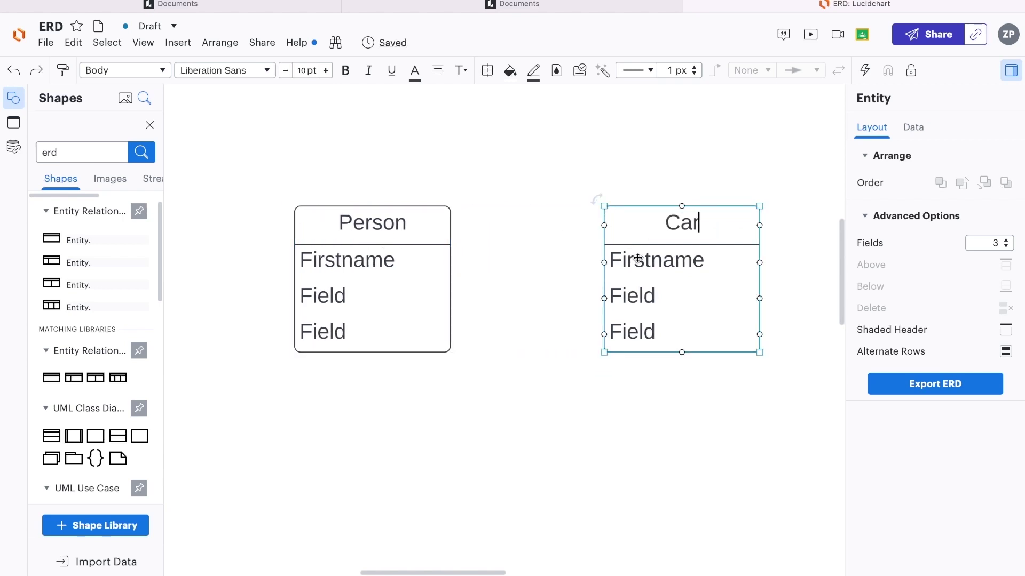
pyautogui.doubleClick(640, 263)
pyautogui.write('Tyope')
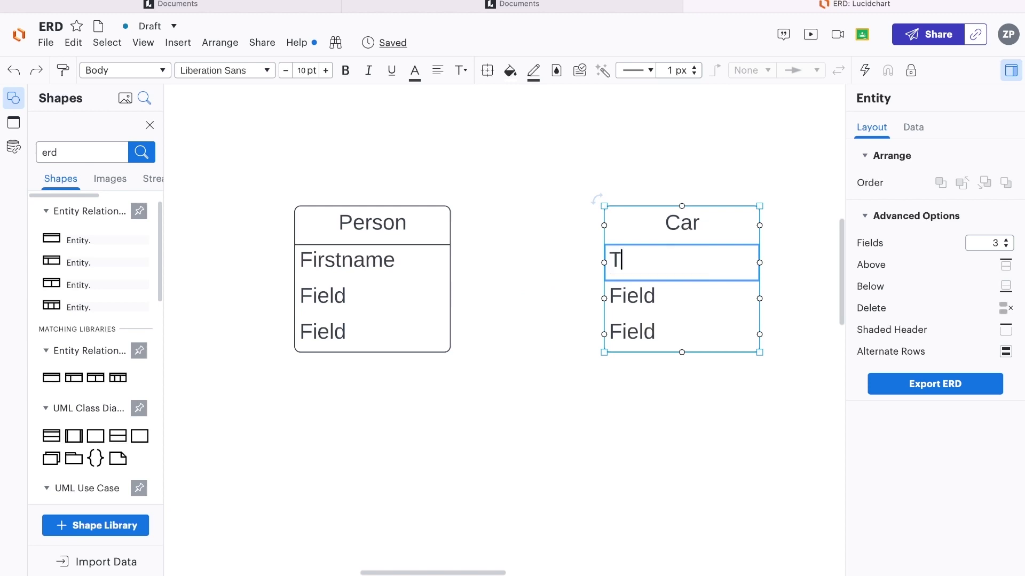
pyautogui.press('BackSpace')
pyautogui.press('BackSpace')
pyautogui.press('BackSpace')
pyautogui.write('pe')
pyautogui.click(555, 168)
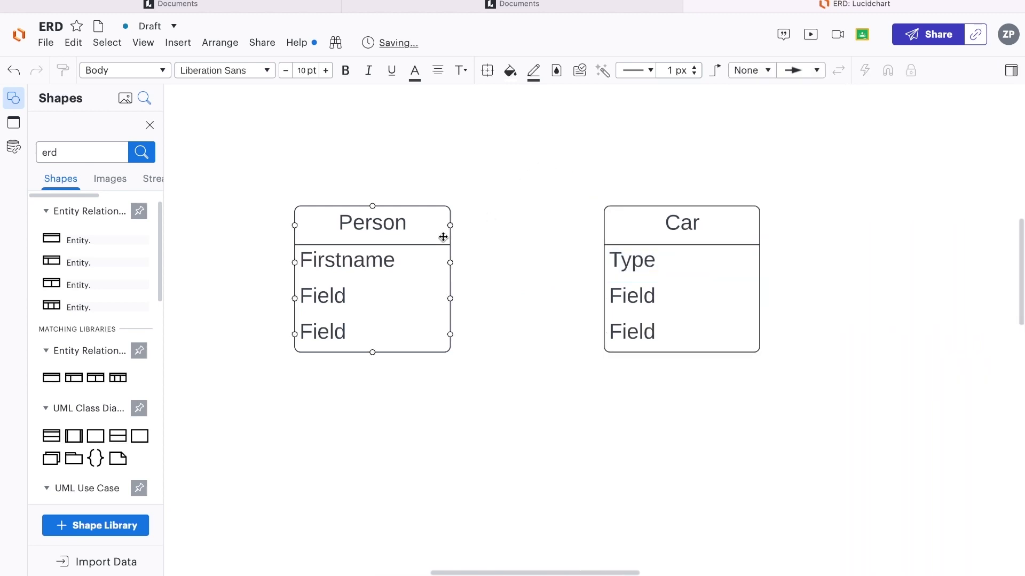
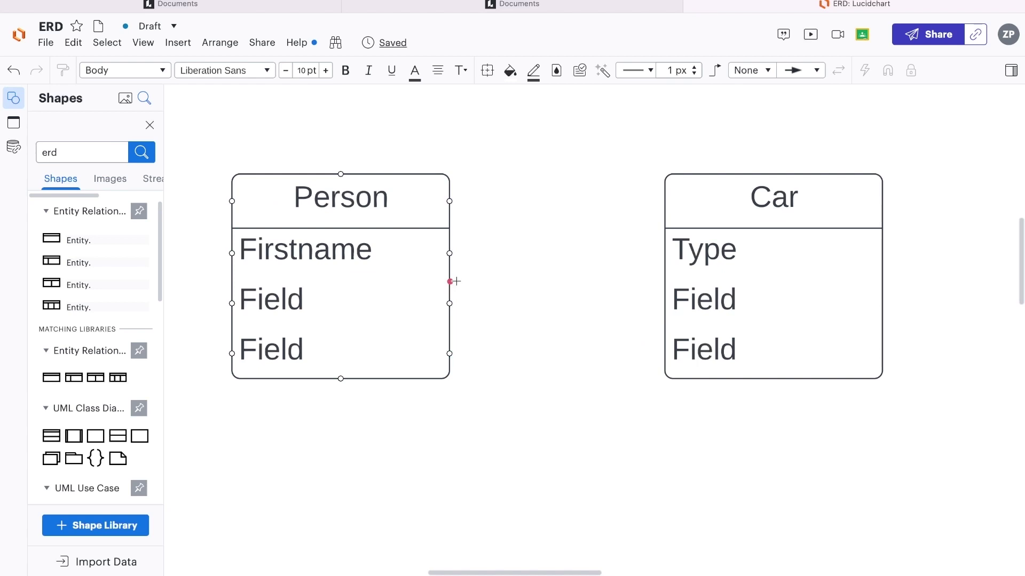
# Draw a relationship line from the Person entity to the Car entity and delete it.
pyautogui.moveTo(451, 281); pyautogui.dragTo(665, 280)
pyautogui.click(574, 373)
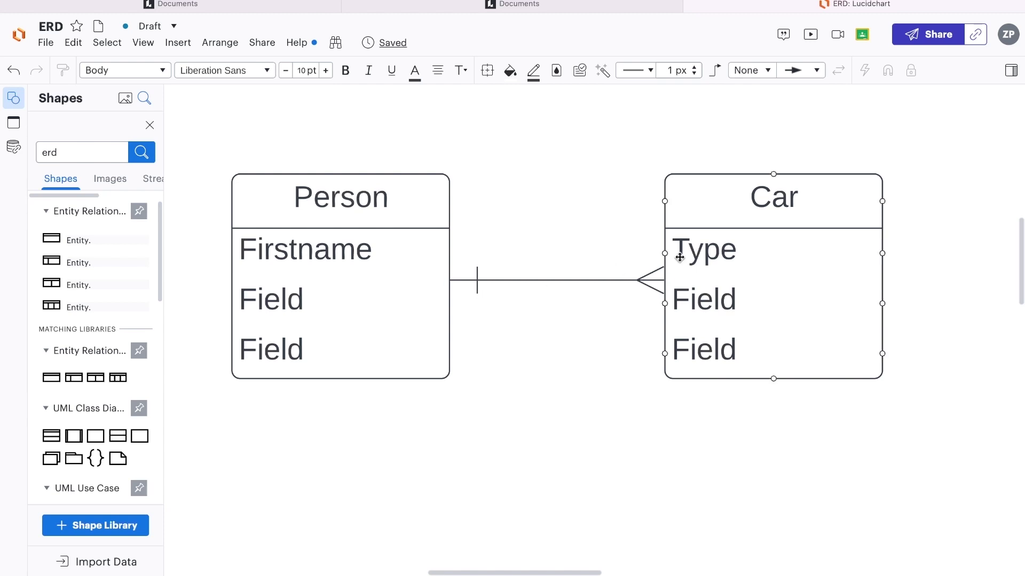
pyautogui.click(597, 280)
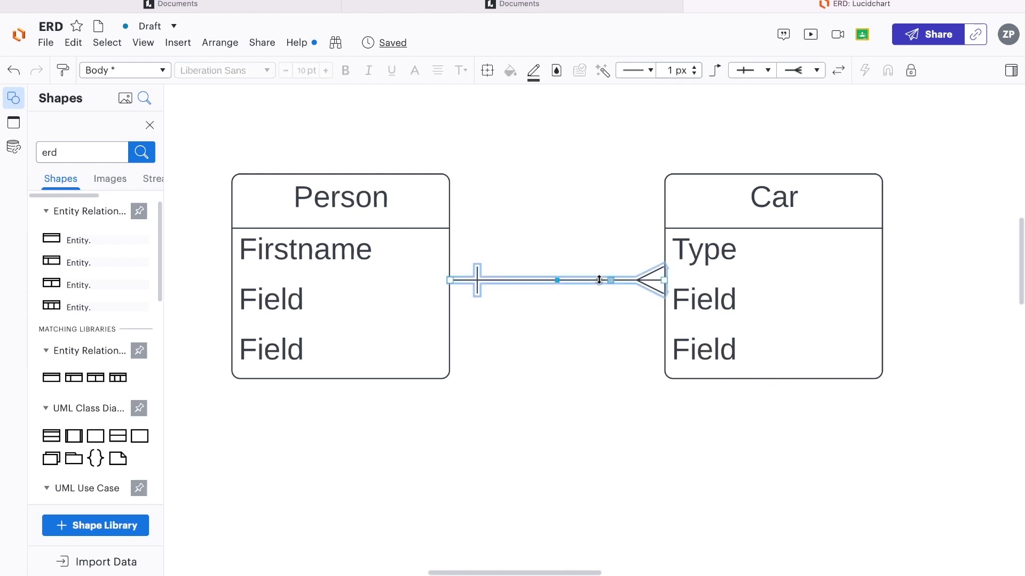
pyautogui.press('Delete')
# Draw a relationship line in reverse, from the Car entity to the Person entity, and delete it.
pyautogui.moveTo(660, 267); pyautogui.dragTo(379, 266)
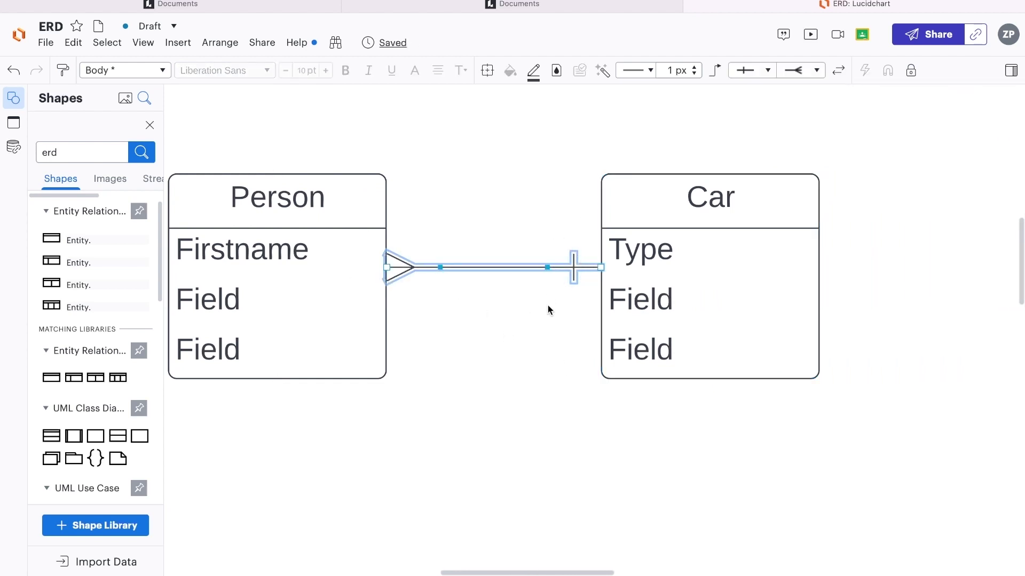
pyautogui.click(513, 391)
pyautogui.click(517, 267)
pyautogui.press('Delete')
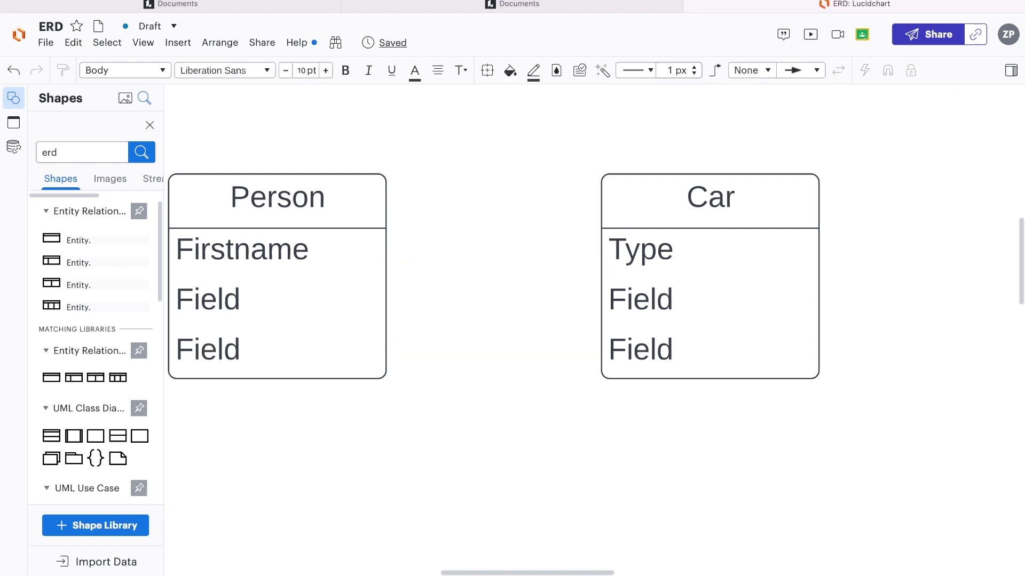
# Connect the Person entity to the Car entity with a one-to-many relationship line between their facing sides.
pyautogui.moveTo(382, 274); pyautogui.dragTo(623, 284)
pyautogui.click(575, 326)
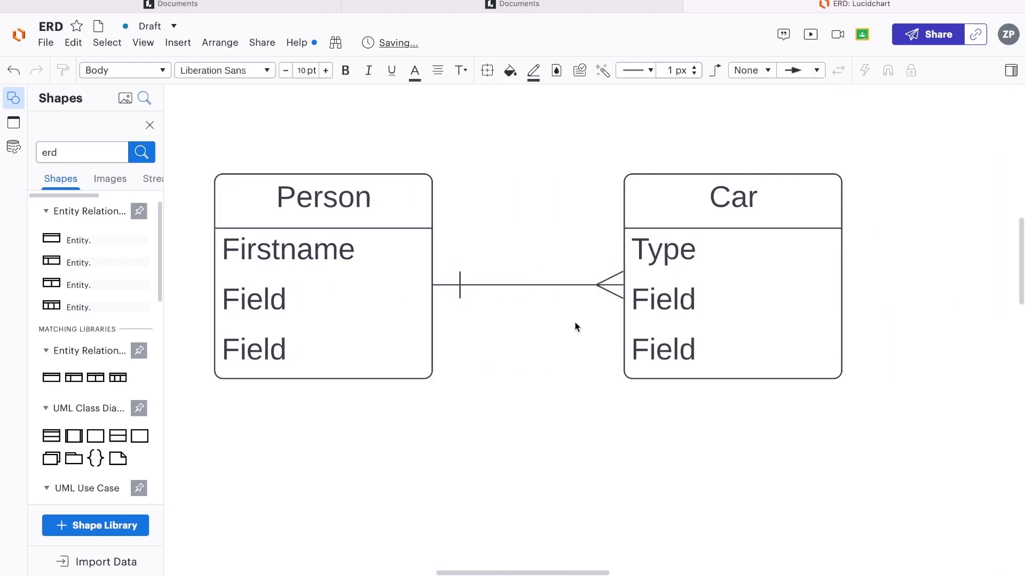
# Change the relationship line's Person end to the plain crow's foot (many) symbol.
pyautogui.click(531, 285)
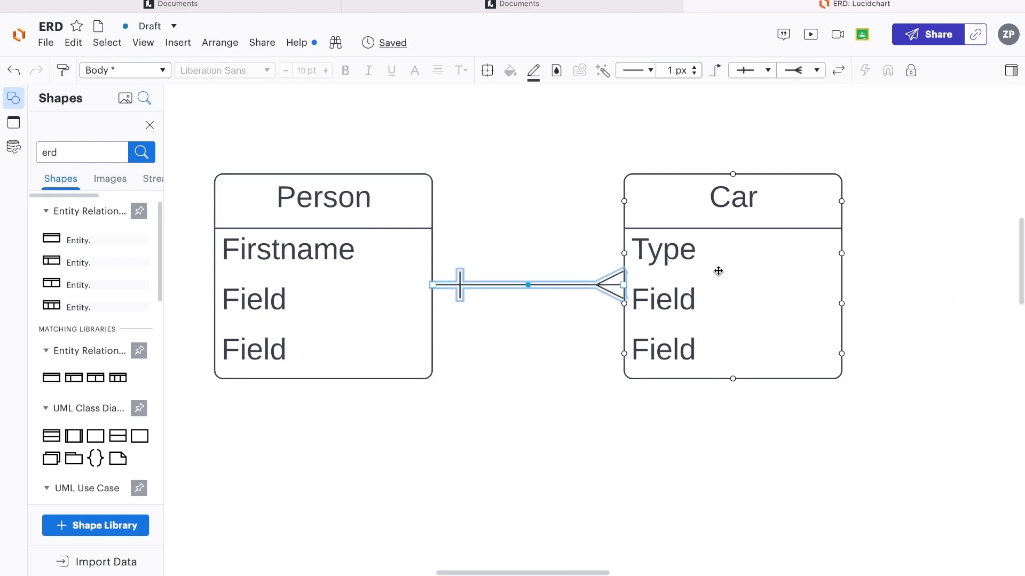
pyautogui.click(760, 70)
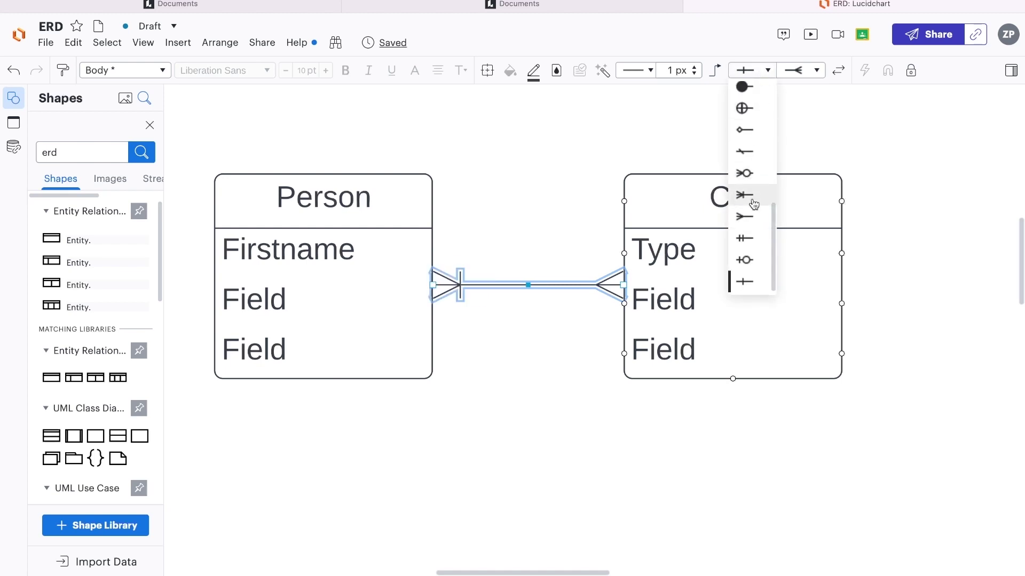
pyautogui.scroll(5, 753, 204)
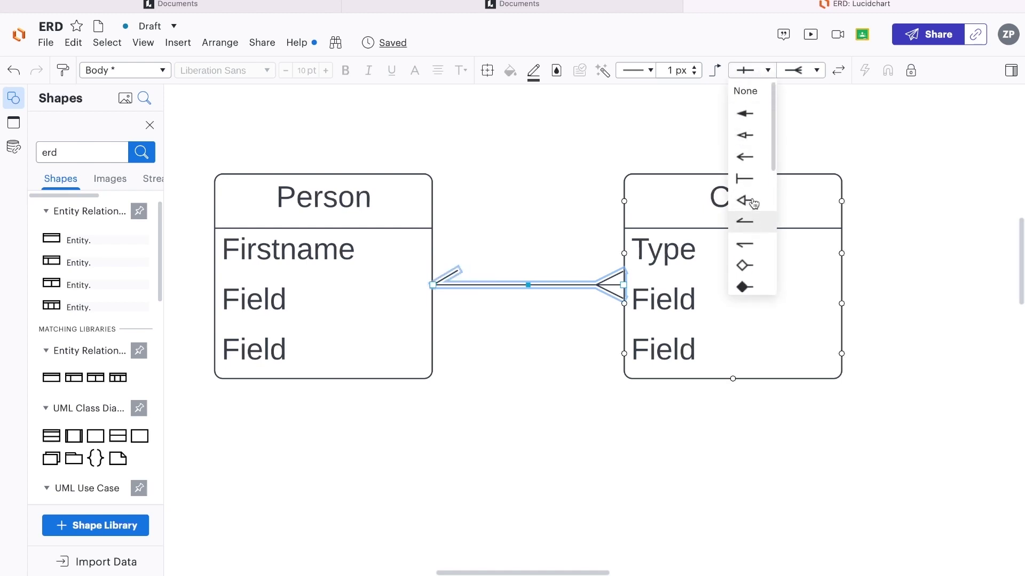
pyautogui.scroll(-3, 754, 234)
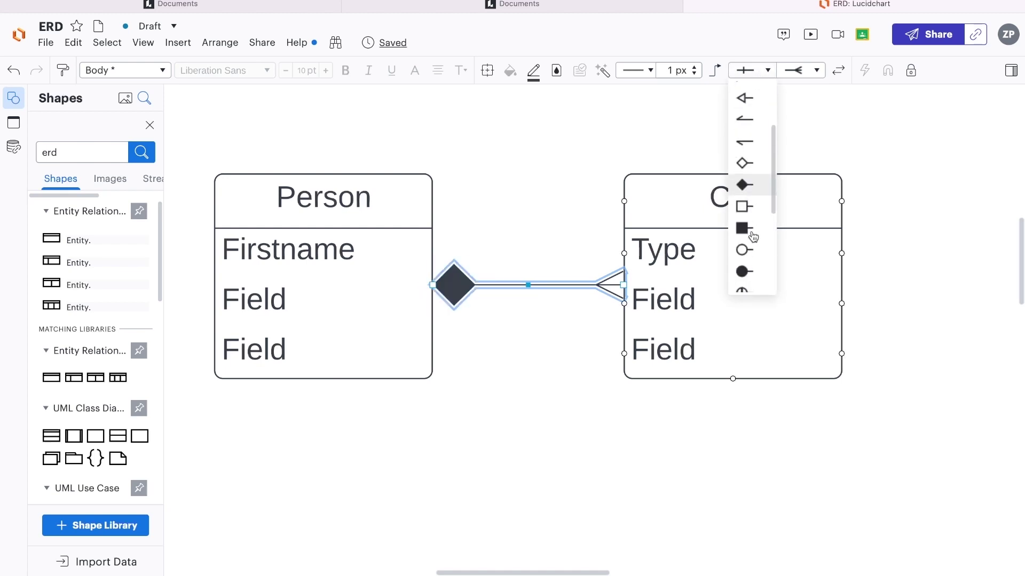
pyautogui.scroll(-3, 752, 237)
pyautogui.click(754, 212)
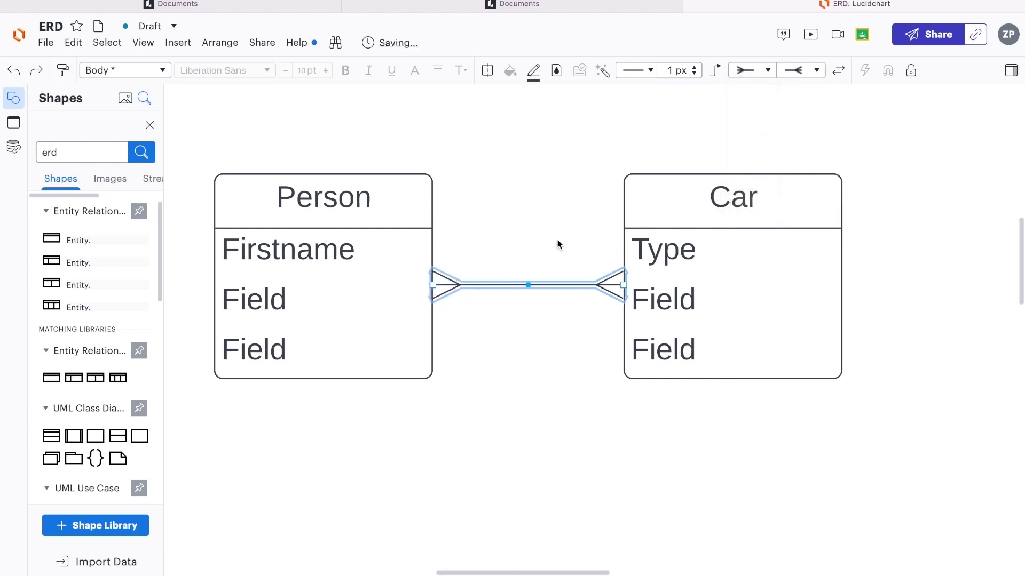
pyautogui.click(530, 230)
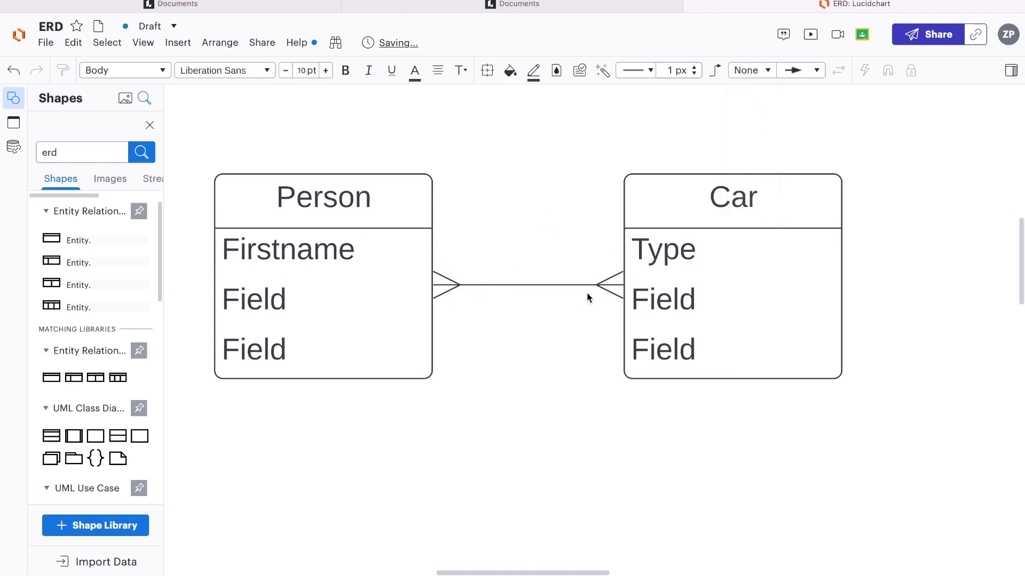
pyautogui.click(633, 283)
pyautogui.click(602, 295)
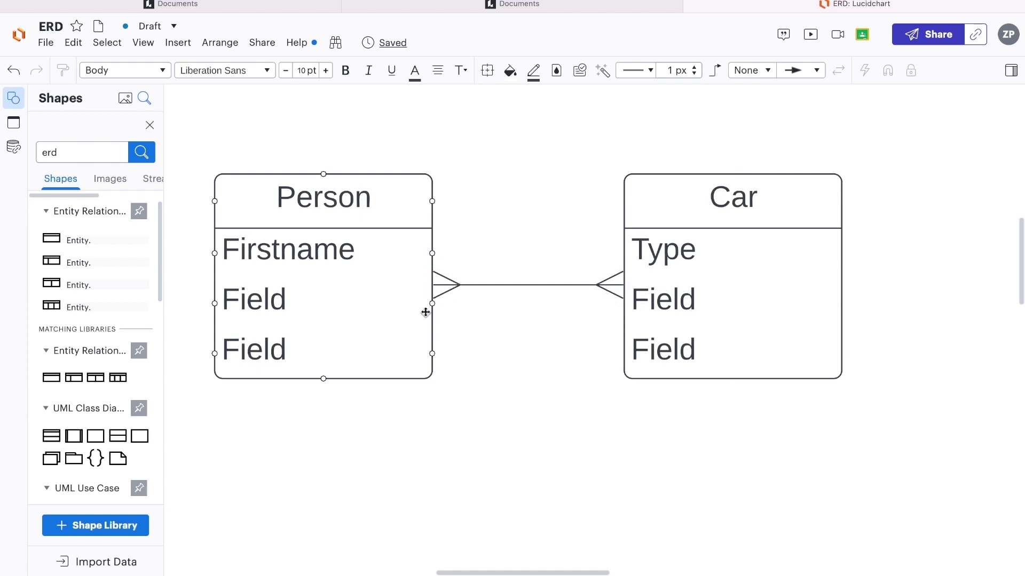
pyautogui.click(381, 220)
pyautogui.click(569, 363)
pyautogui.click(812, 254)
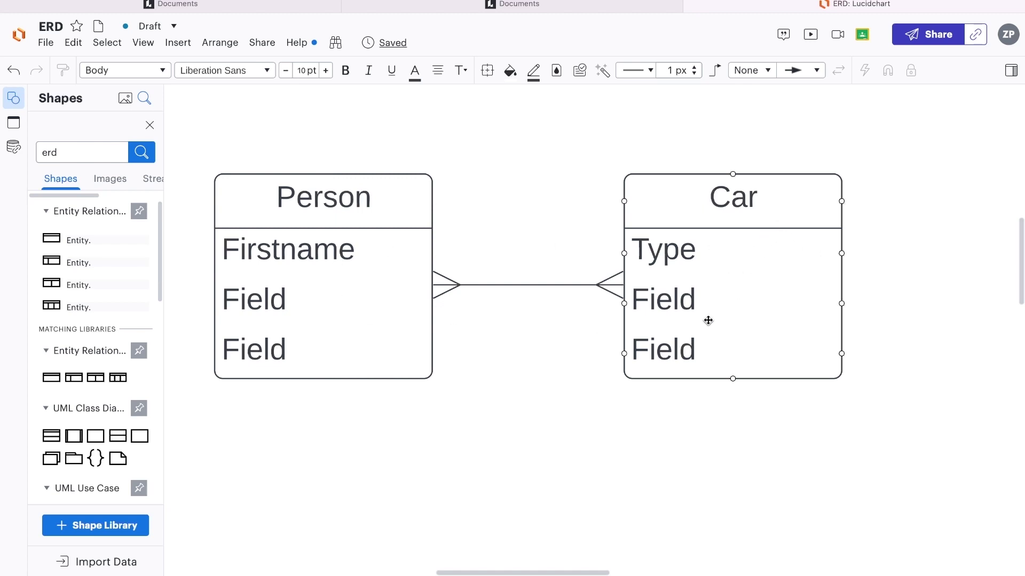
pyautogui.click(219, 192)
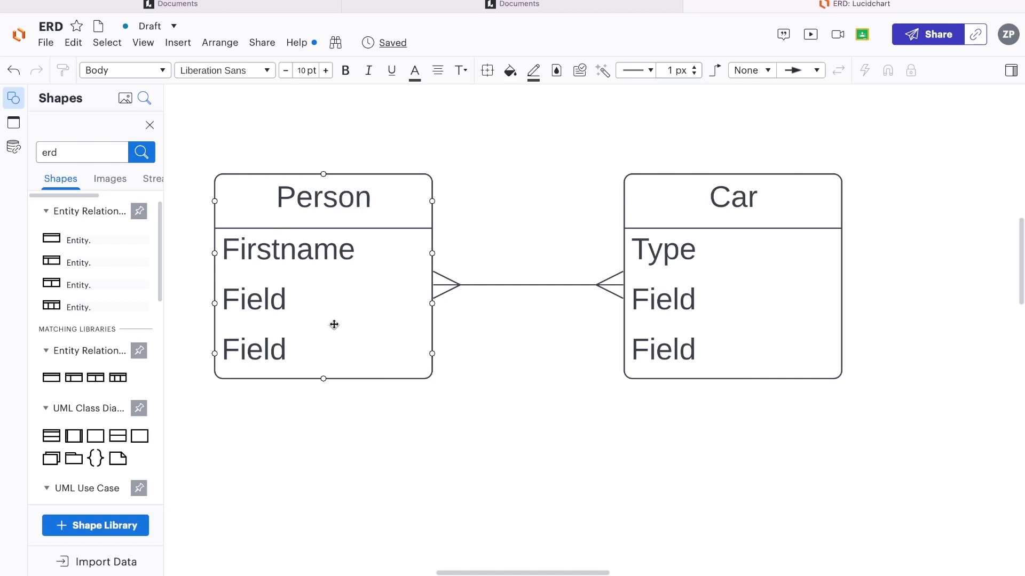
pyautogui.click(500, 385)
# Set the relationship line's Person end to the single-bar (one) symbol.
pyautogui.click(516, 283)
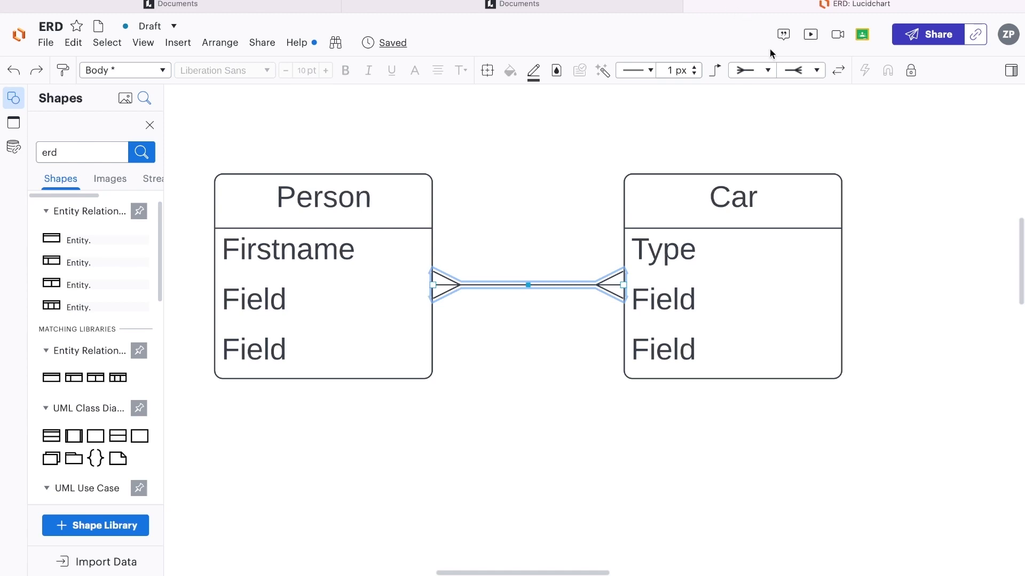
pyautogui.click(767, 69)
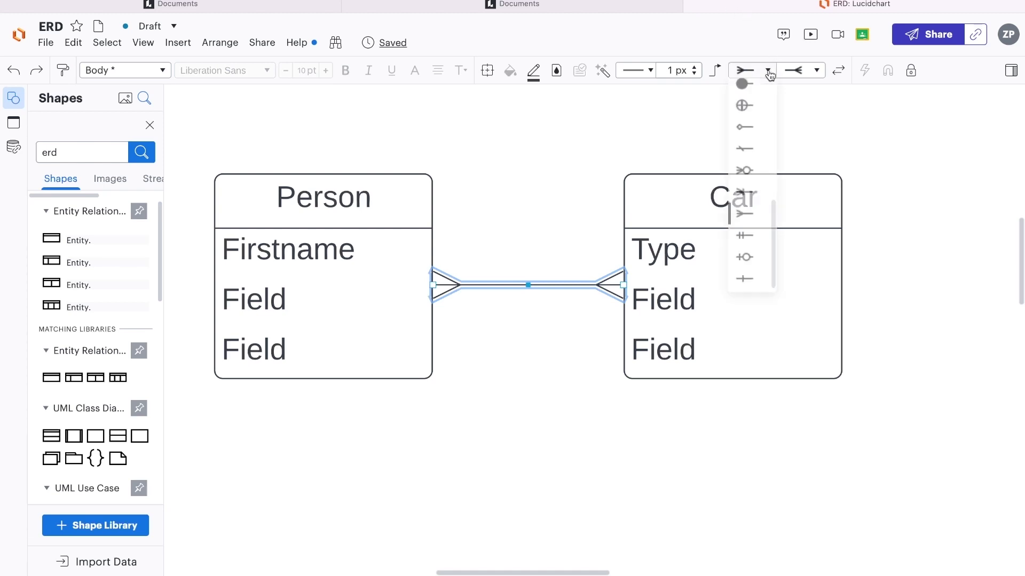
pyautogui.click(748, 281)
pyautogui.click(510, 277)
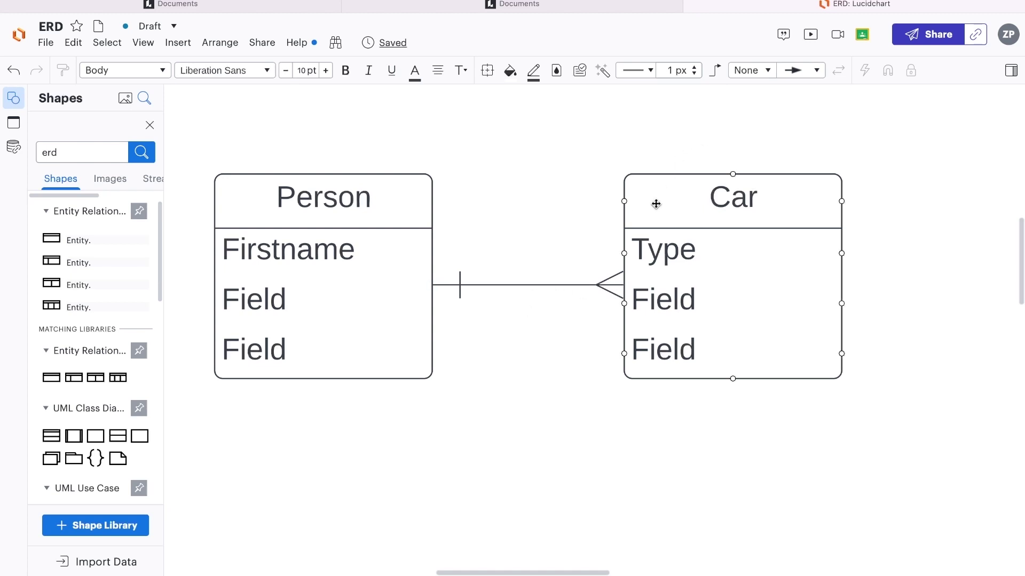
# Set the relationship line's Car end to the single-bar (one) symbol.
pyautogui.click(596, 286)
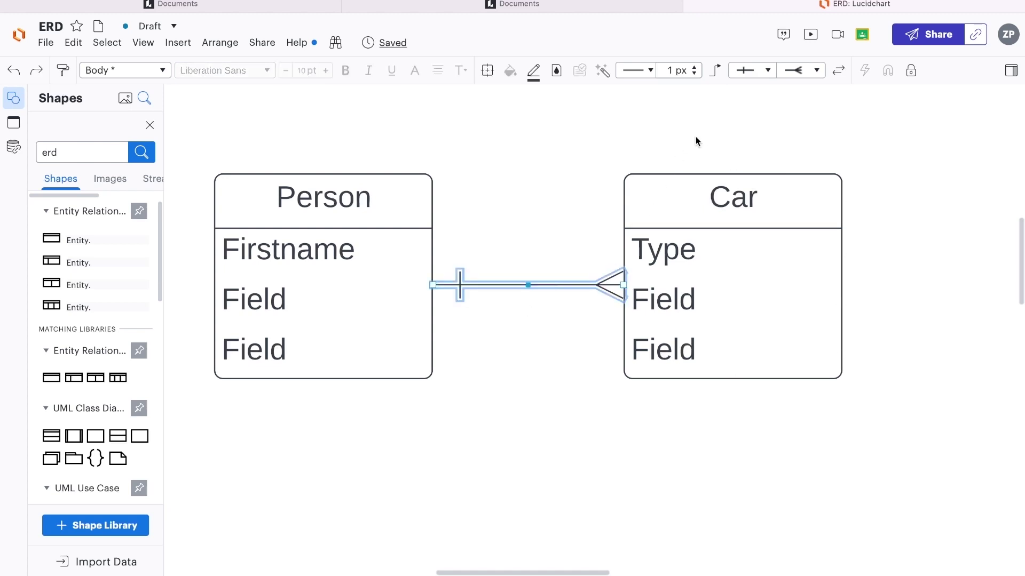
pyautogui.click(801, 75)
pyautogui.click(797, 283)
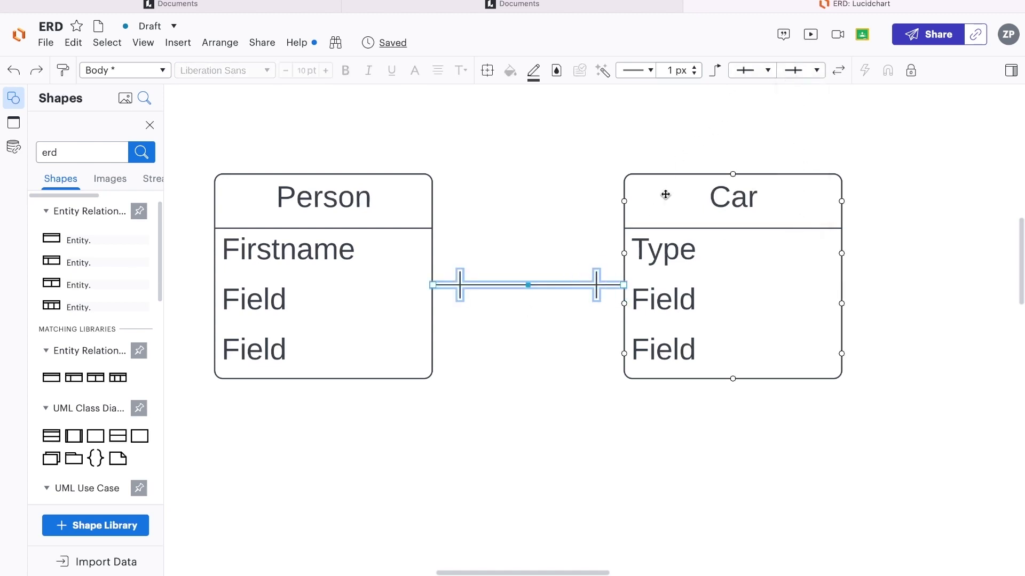
pyautogui.click(569, 147)
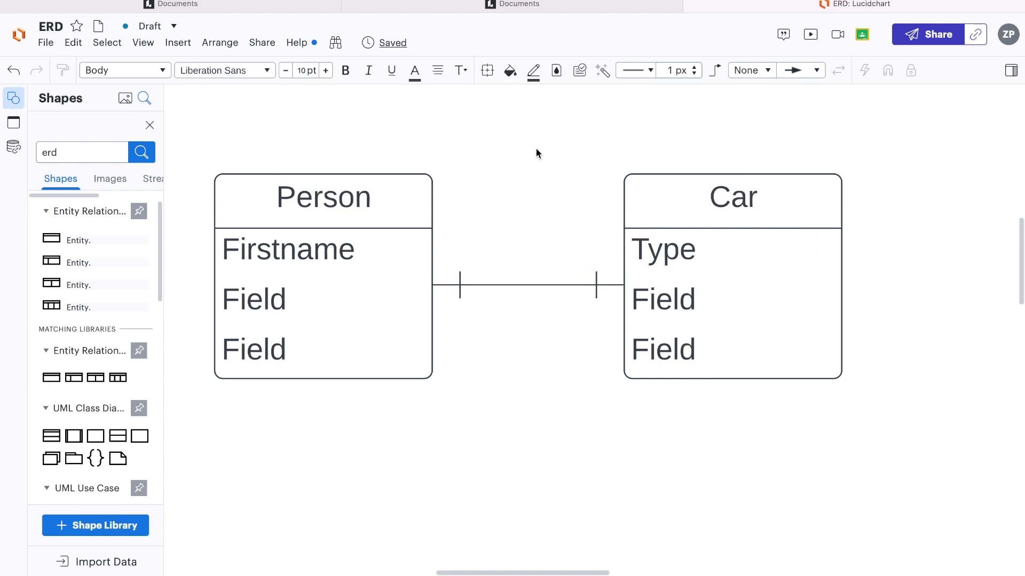
pyautogui.click(763, 76)
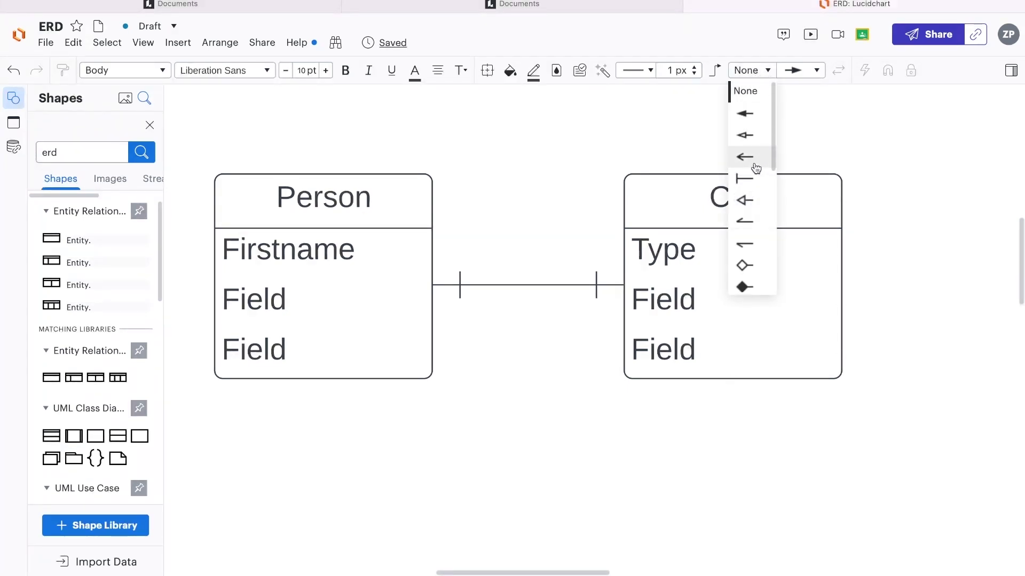
pyautogui.click(623, 153)
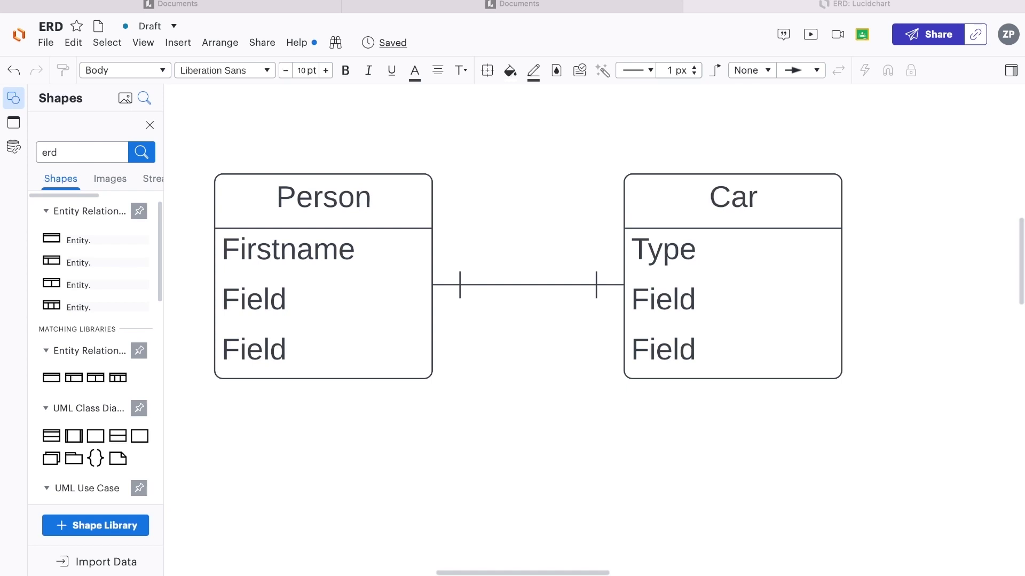
pyautogui.click(644, 157)
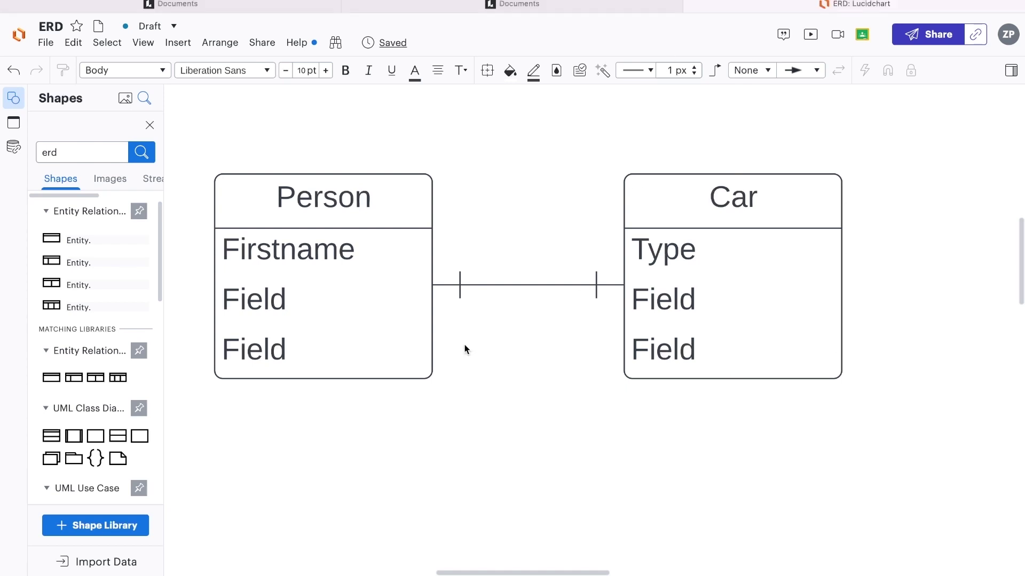